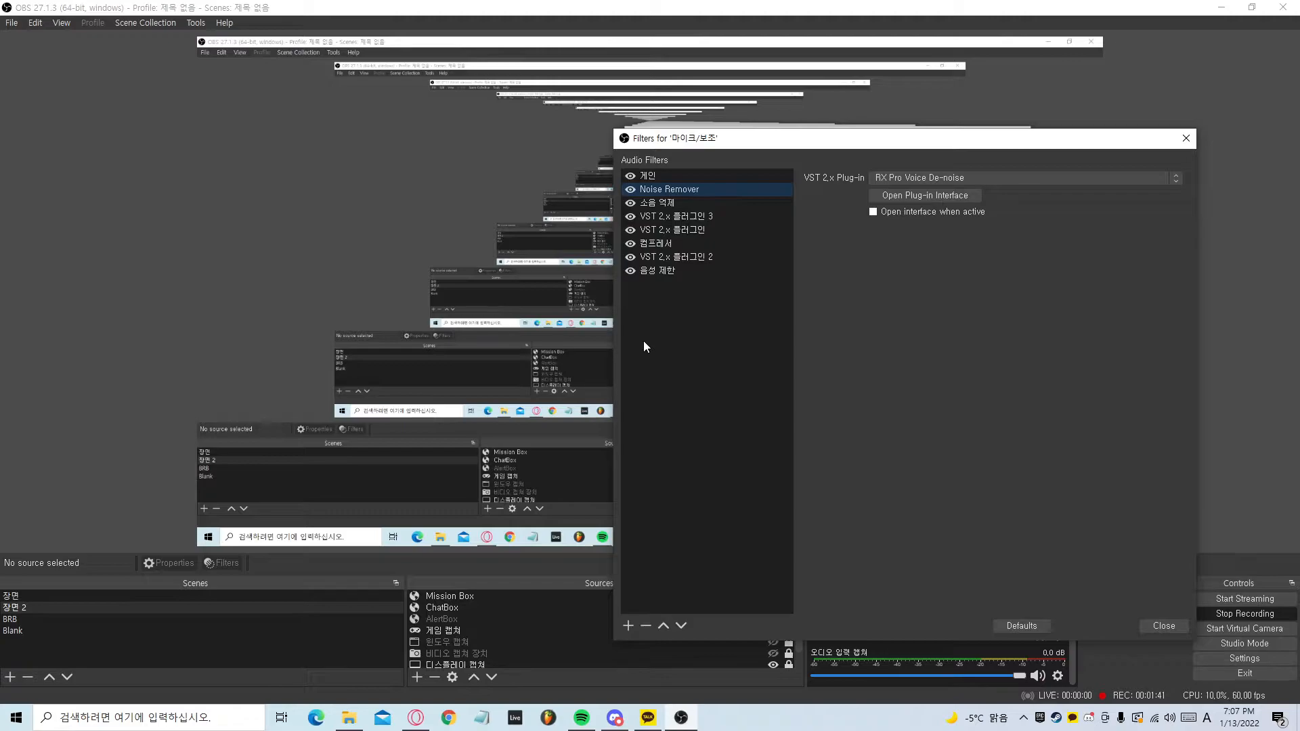
Review the settings of the microphone's 소음 억제 and 게인 filters, repositioning the filters window for visibility
drag(754, 140, 354, 115)
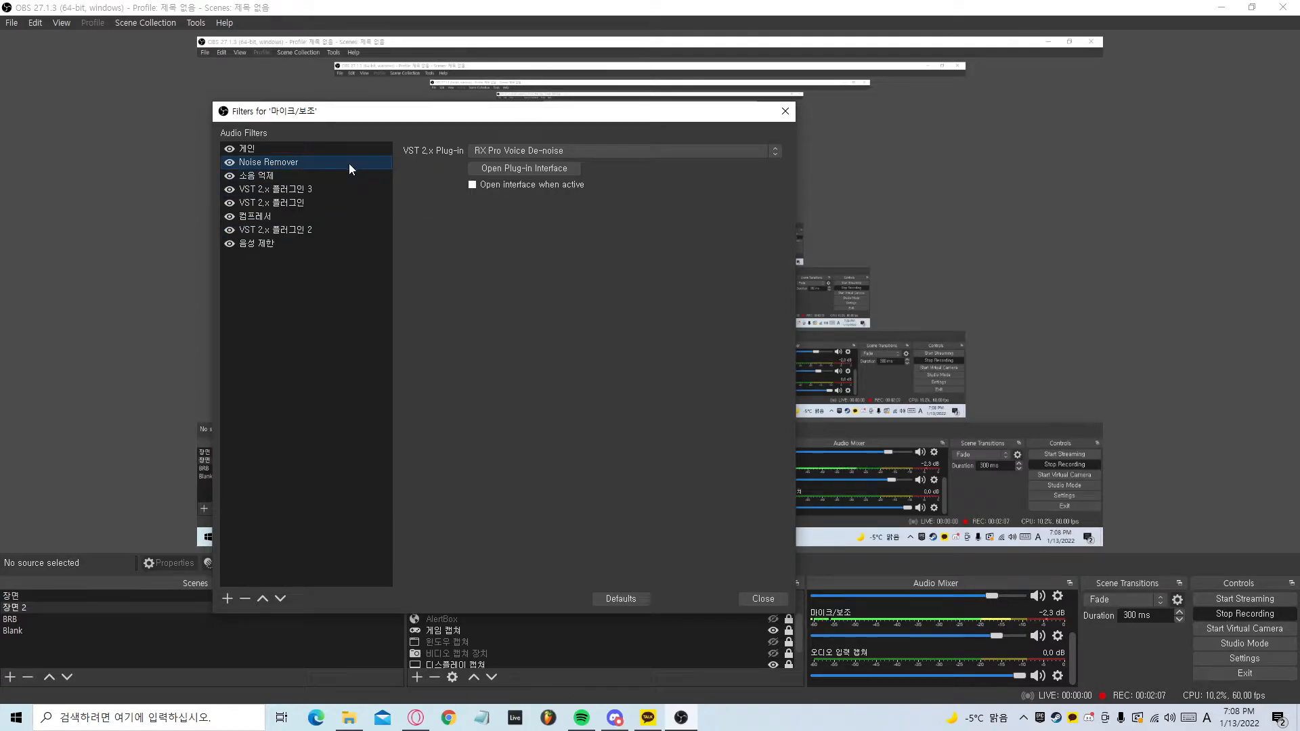
click(318, 175)
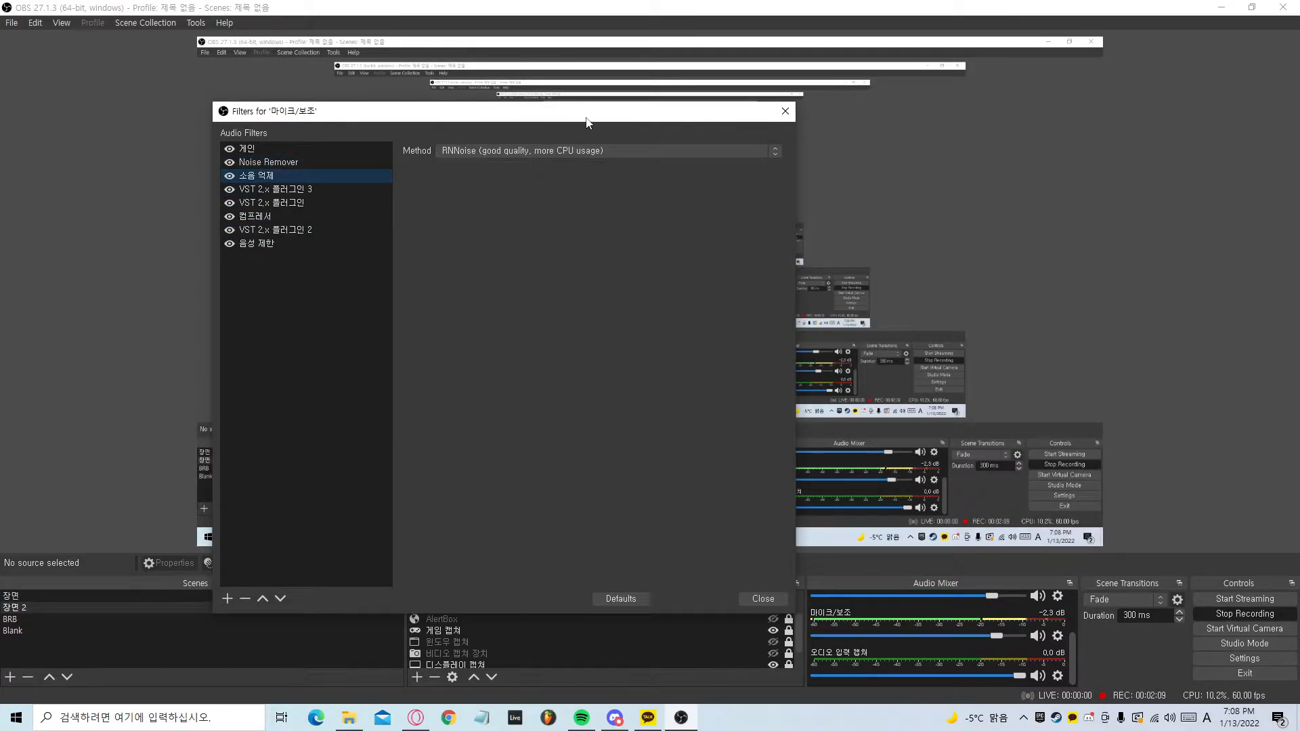
drag(577, 124, 563, 127)
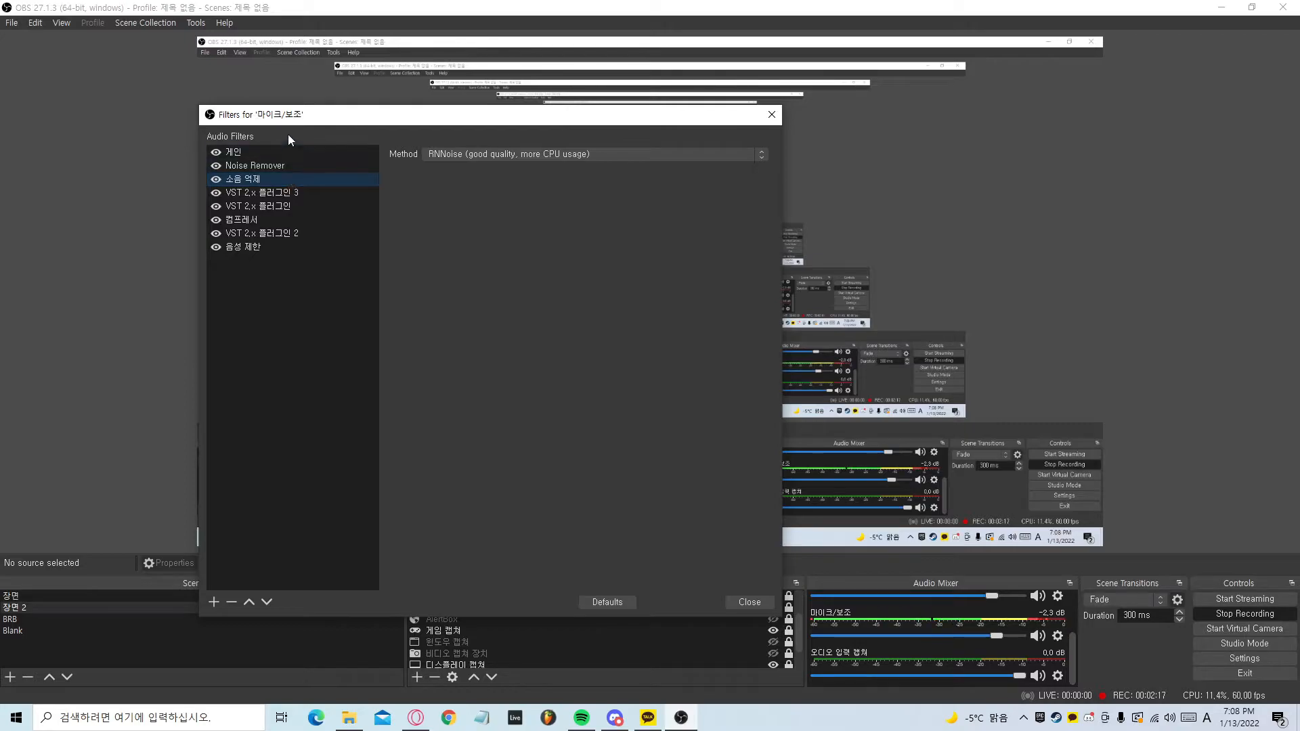
drag(294, 119, 279, 144)
click(248, 180)
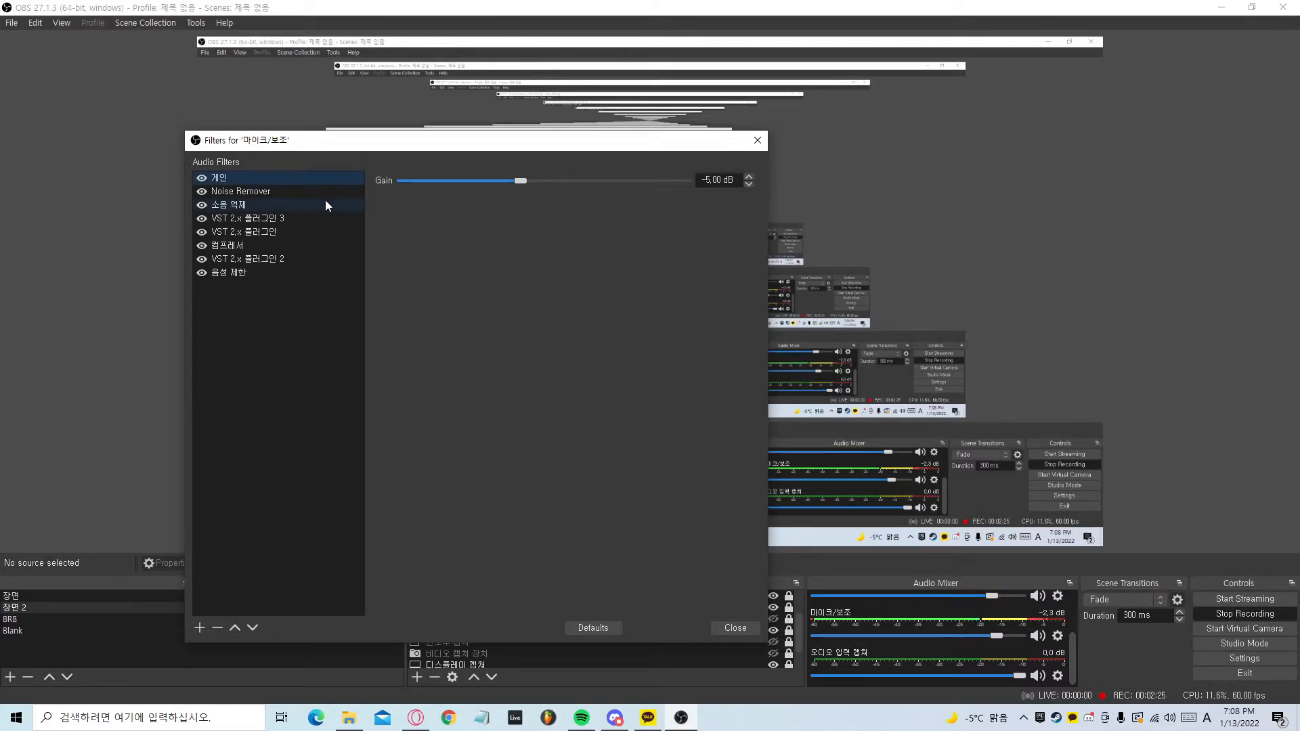
Inspect the RX Pro Voice De-noise interface of the Noise Remover filter and close it
click(288, 193)
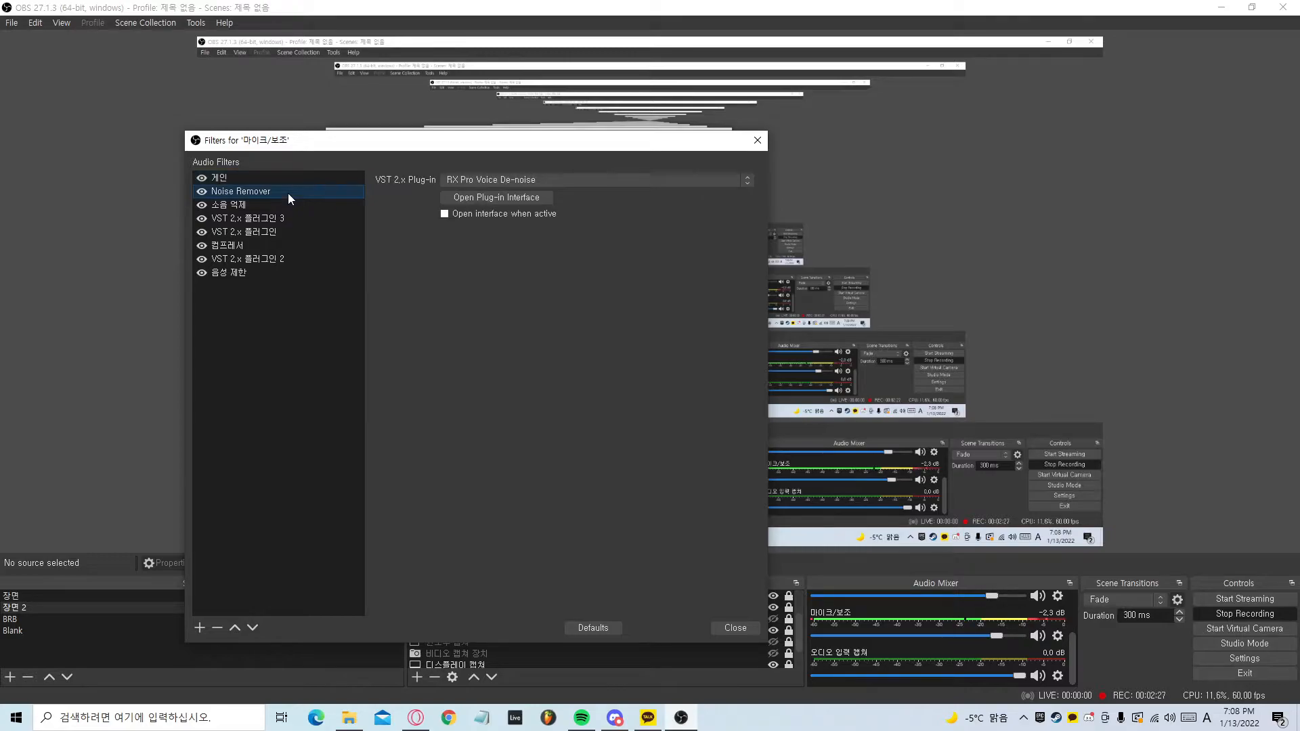
click(522, 197)
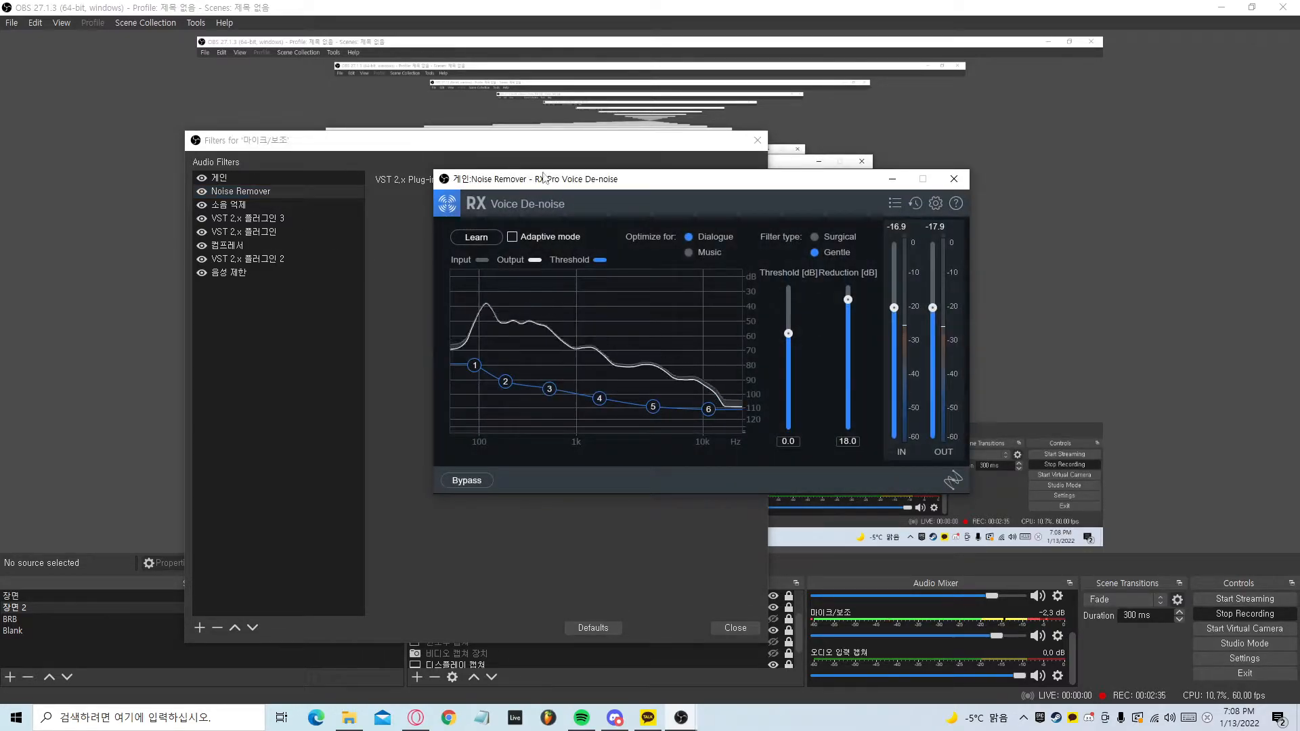
drag(574, 191, 730, 179)
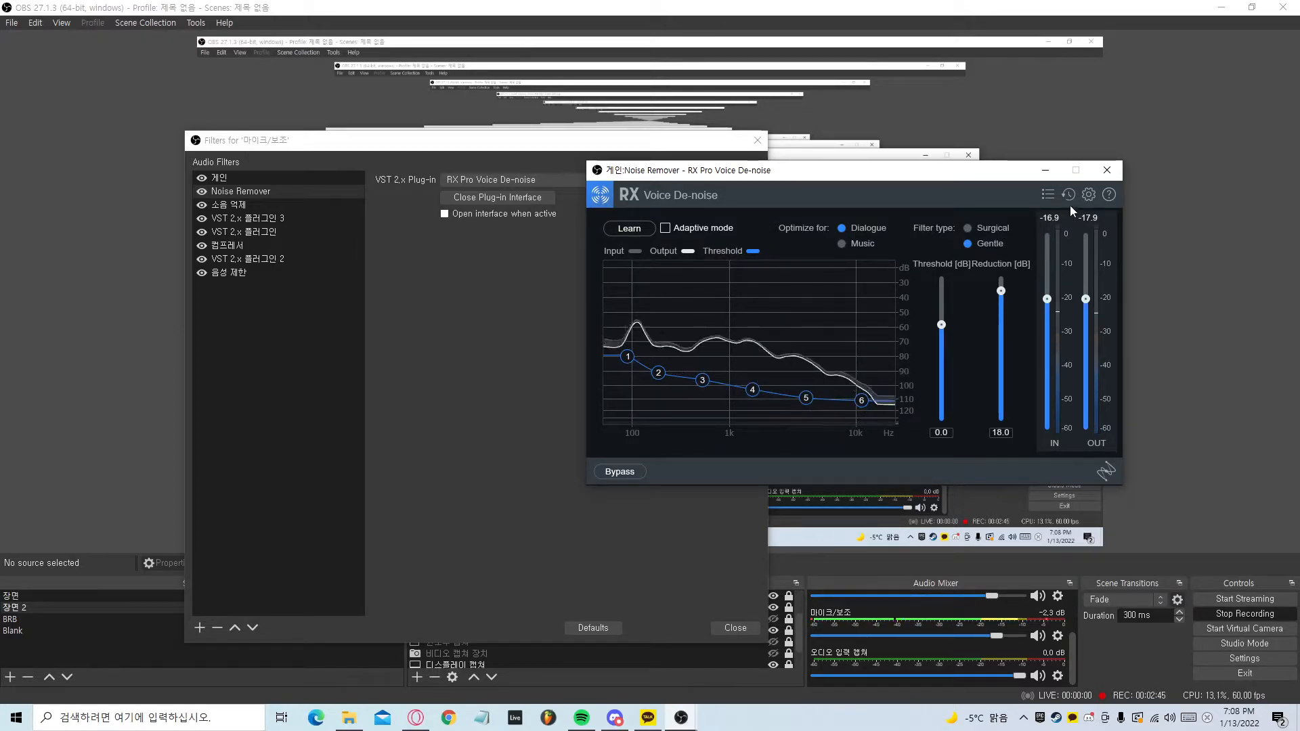
click(1106, 171)
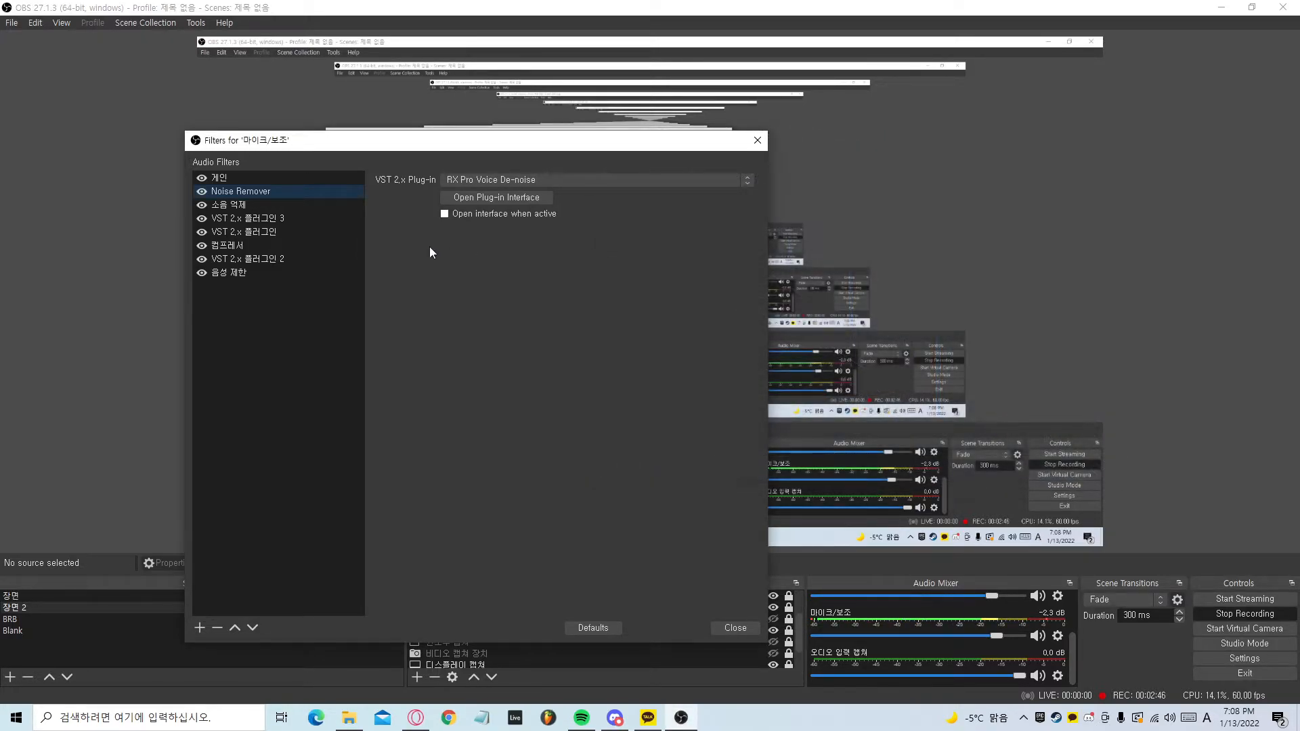
Disable the Noise Remover filter and show the settings of the 소음 억제 filter
click(283, 205)
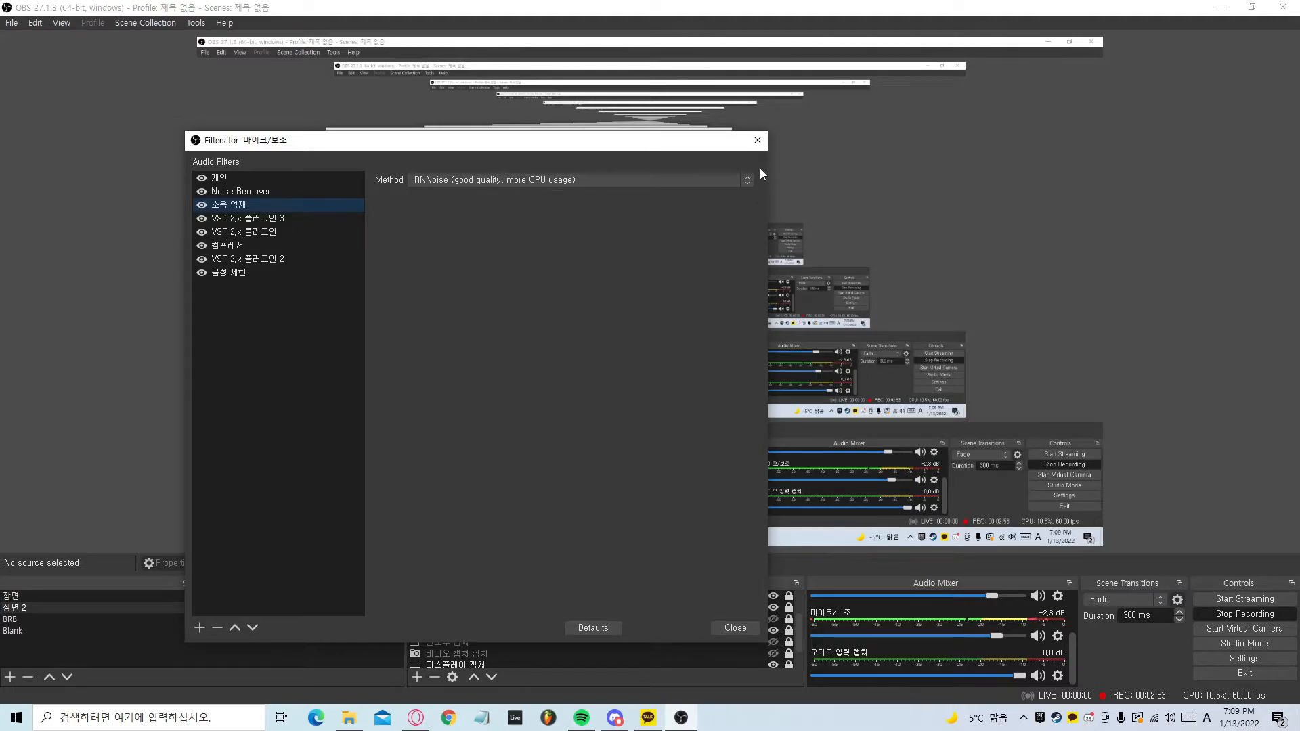
click(211, 177)
click(206, 191)
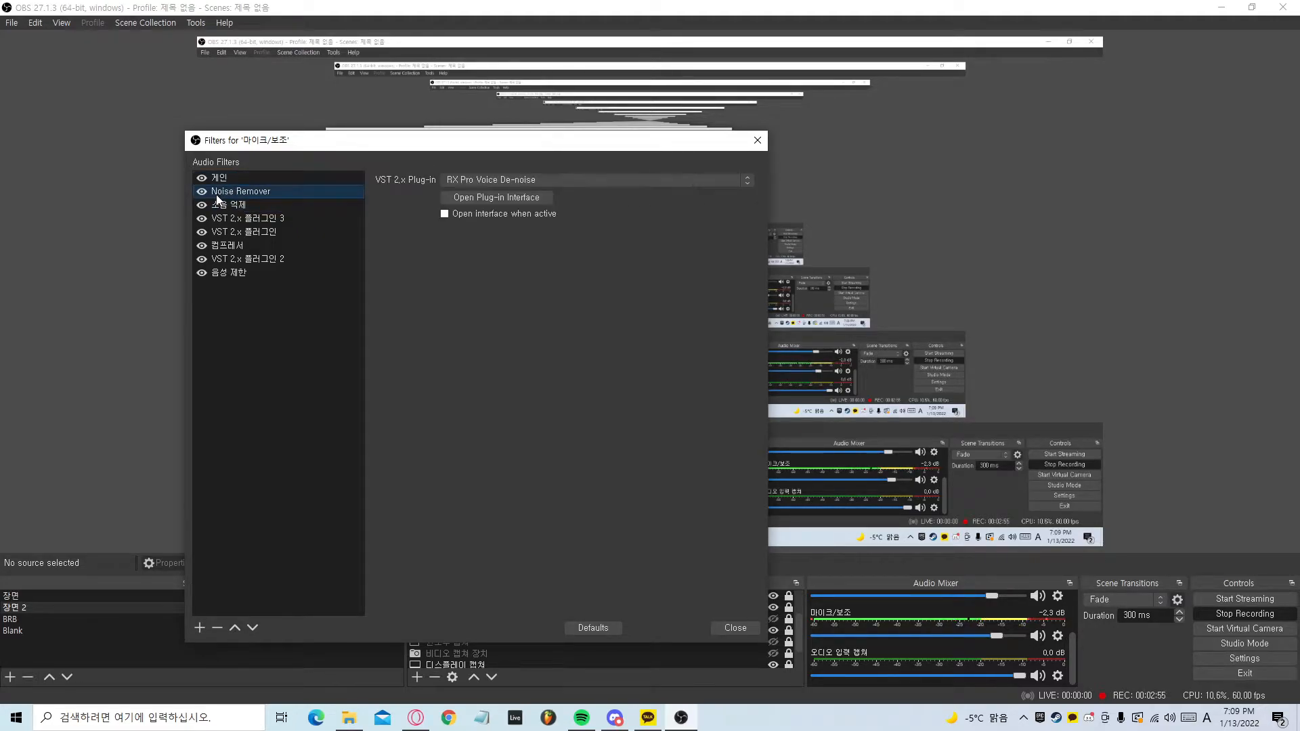
click(202, 192)
drag(410, 149, 422, 144)
click(274, 201)
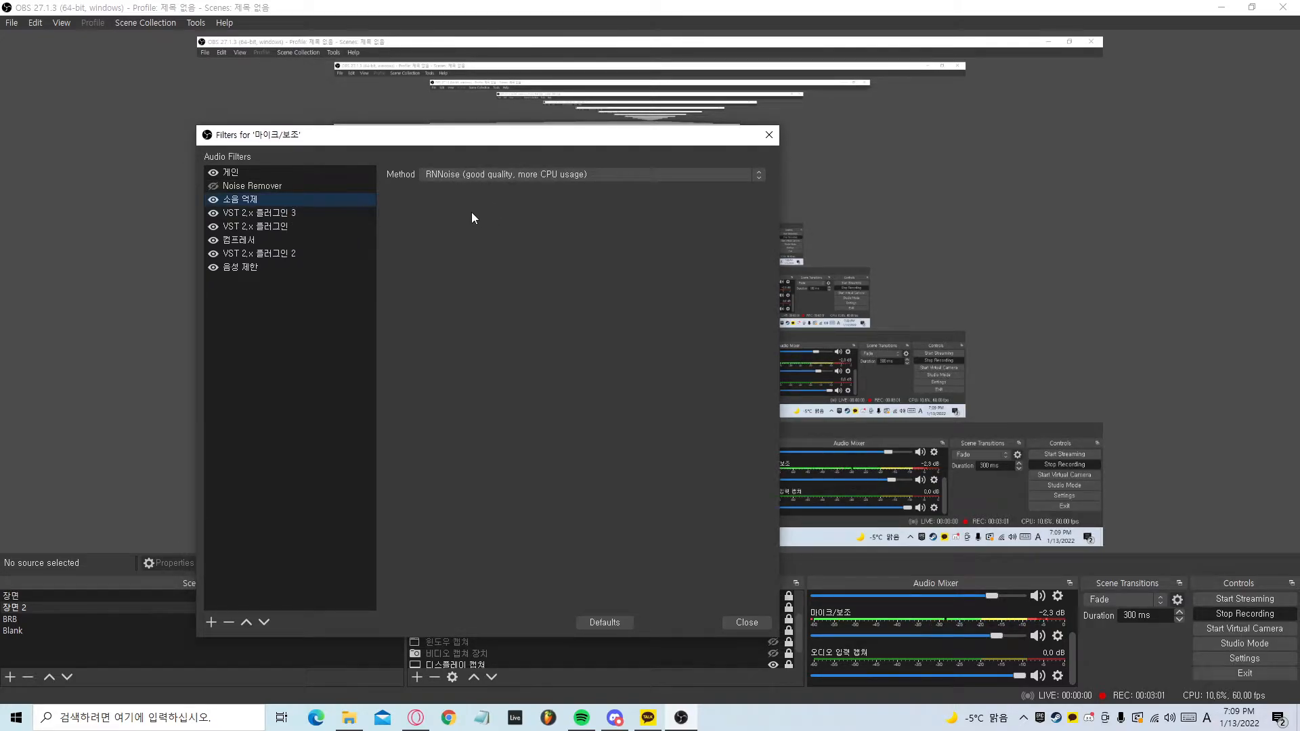
Examine the FabFilter Pro-G interface of the VST 2.x 플러그인 3 filter and return to the 소음 억제 filter
click(354, 212)
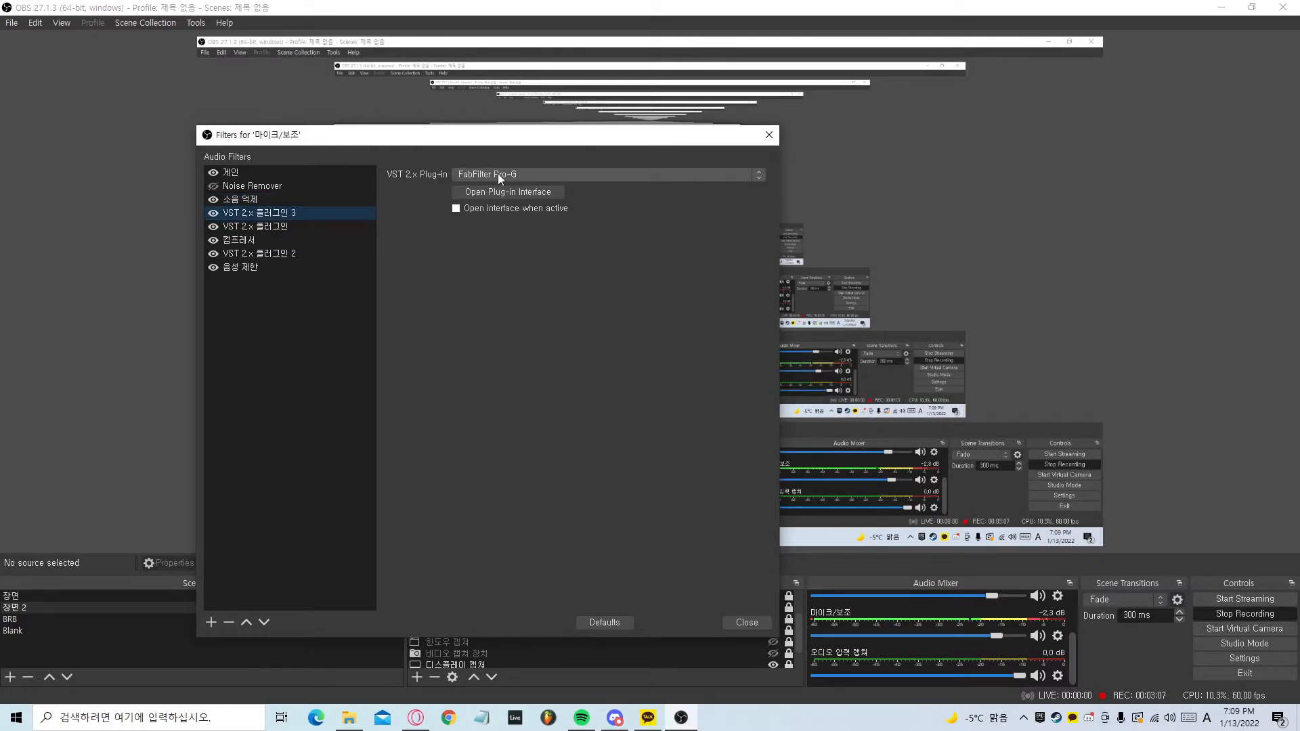
click(486, 191)
drag(616, 180, 823, 262)
click(250, 201)
click(250, 201)
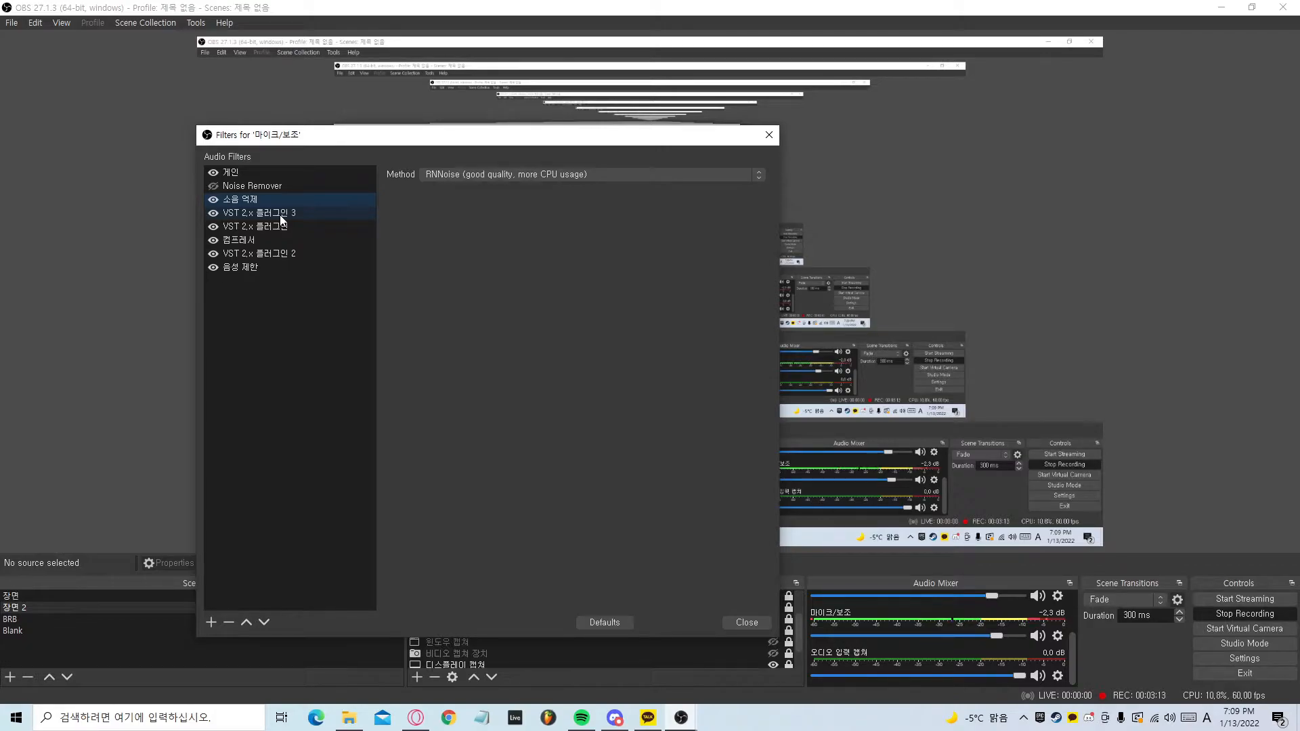
Show the FabFilter Pro-G gate interface again and check which audio filter types can be added
click(279, 214)
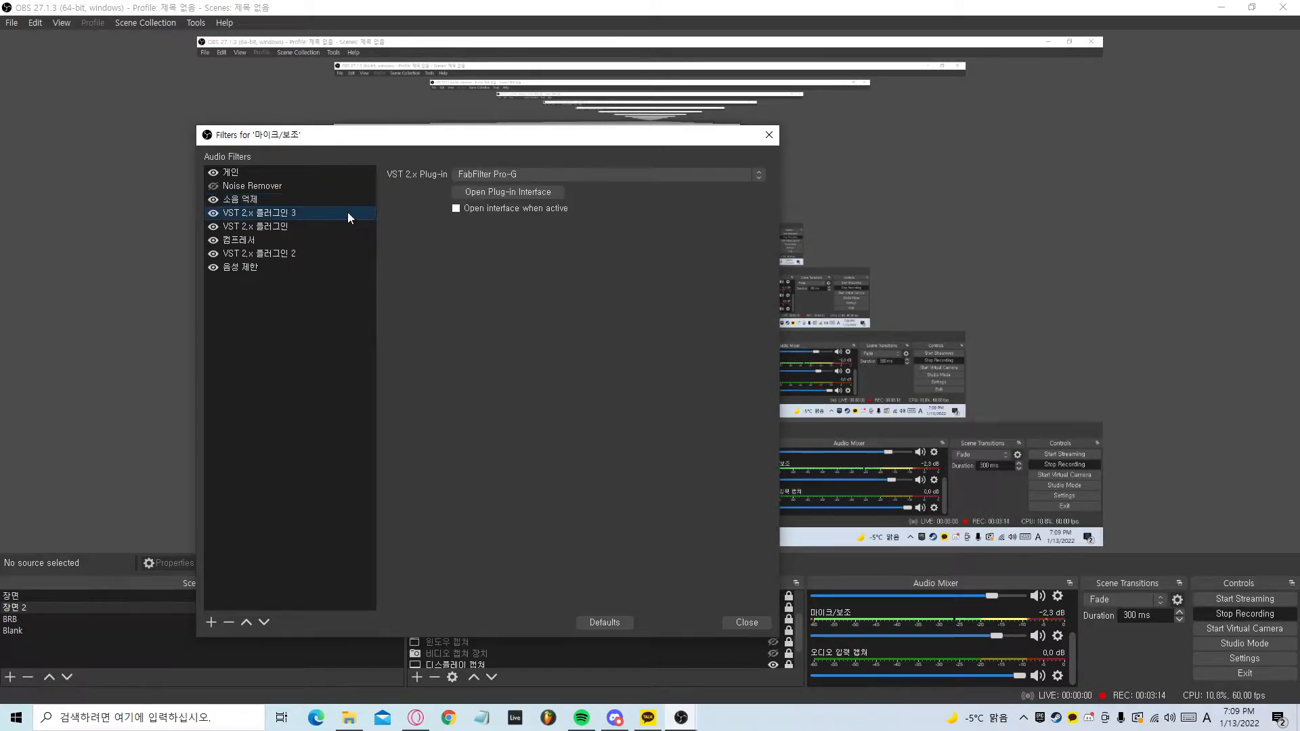
click(486, 193)
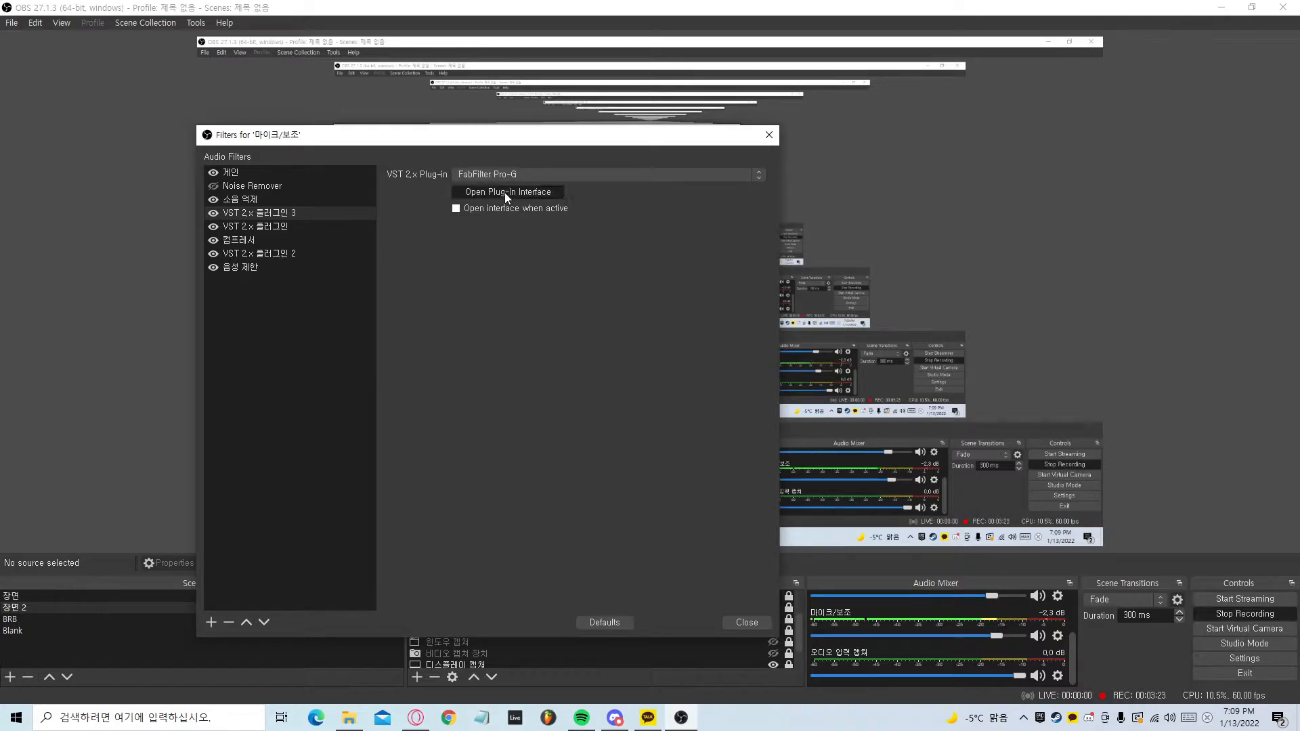
drag(531, 178, 879, 242)
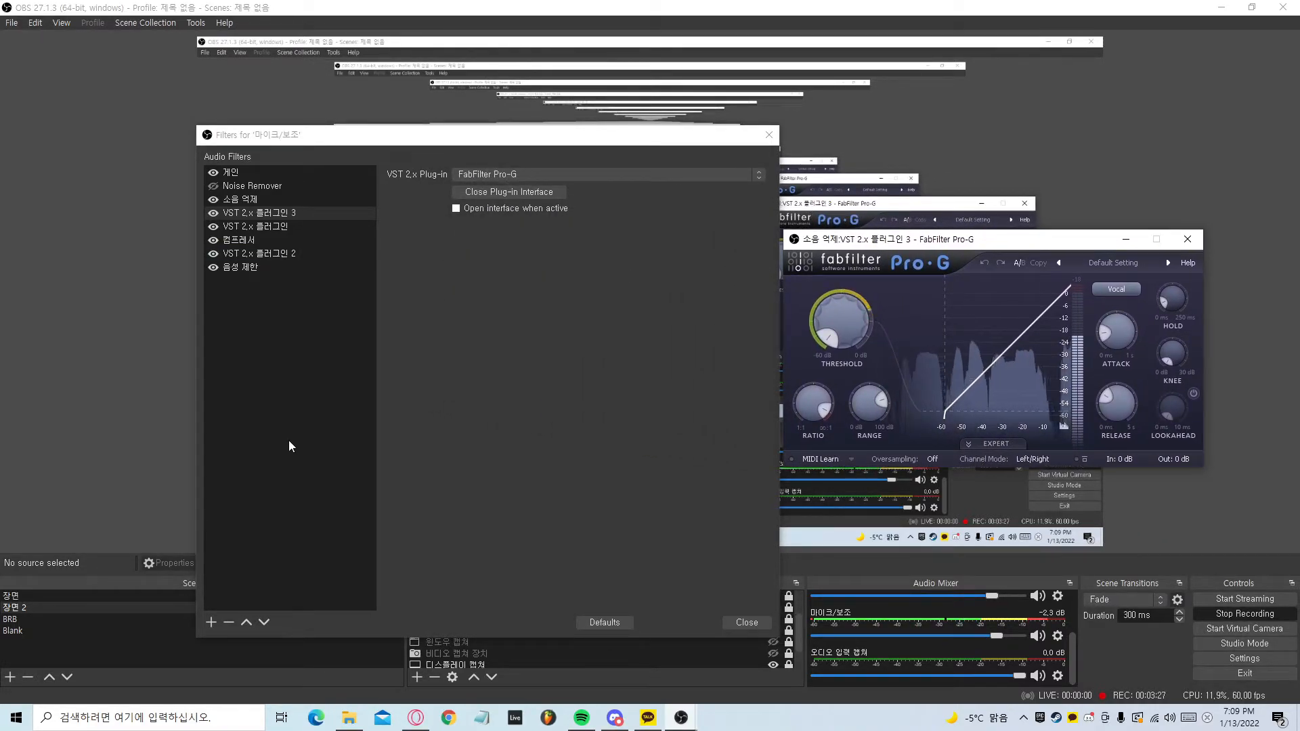
click(212, 622)
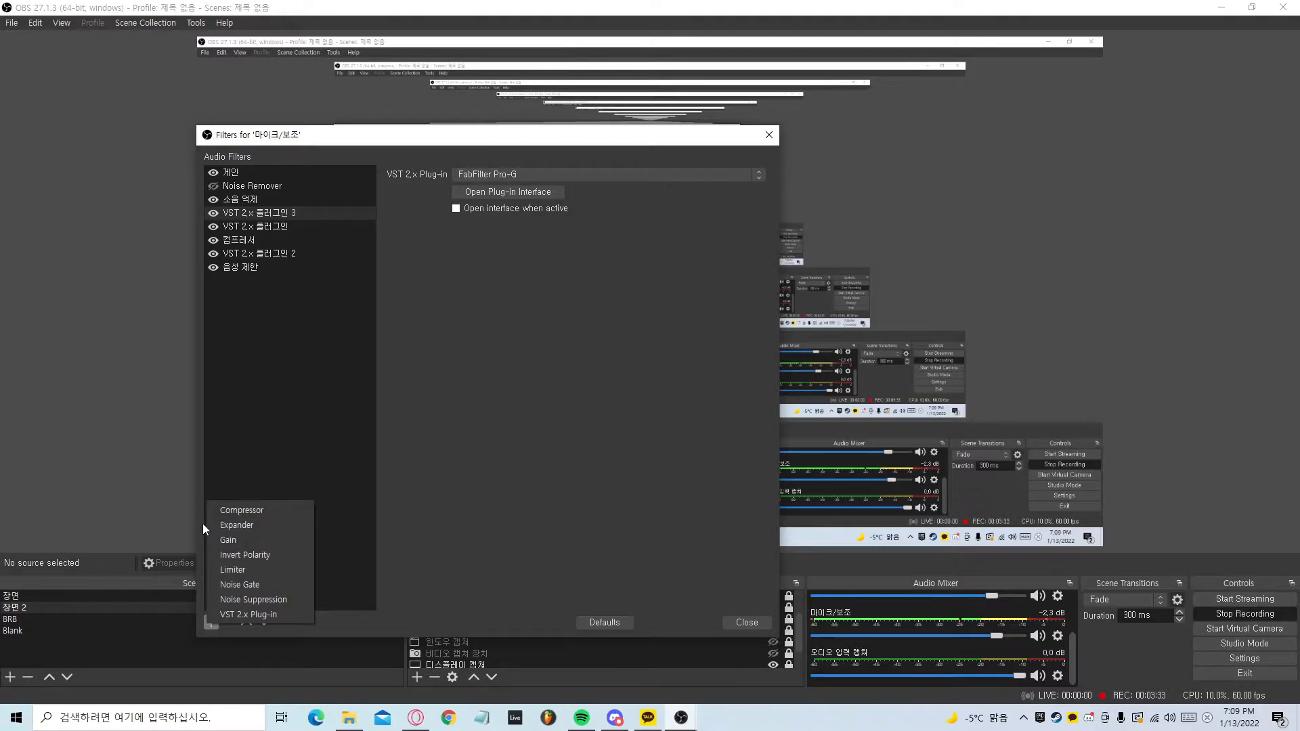
click(436, 398)
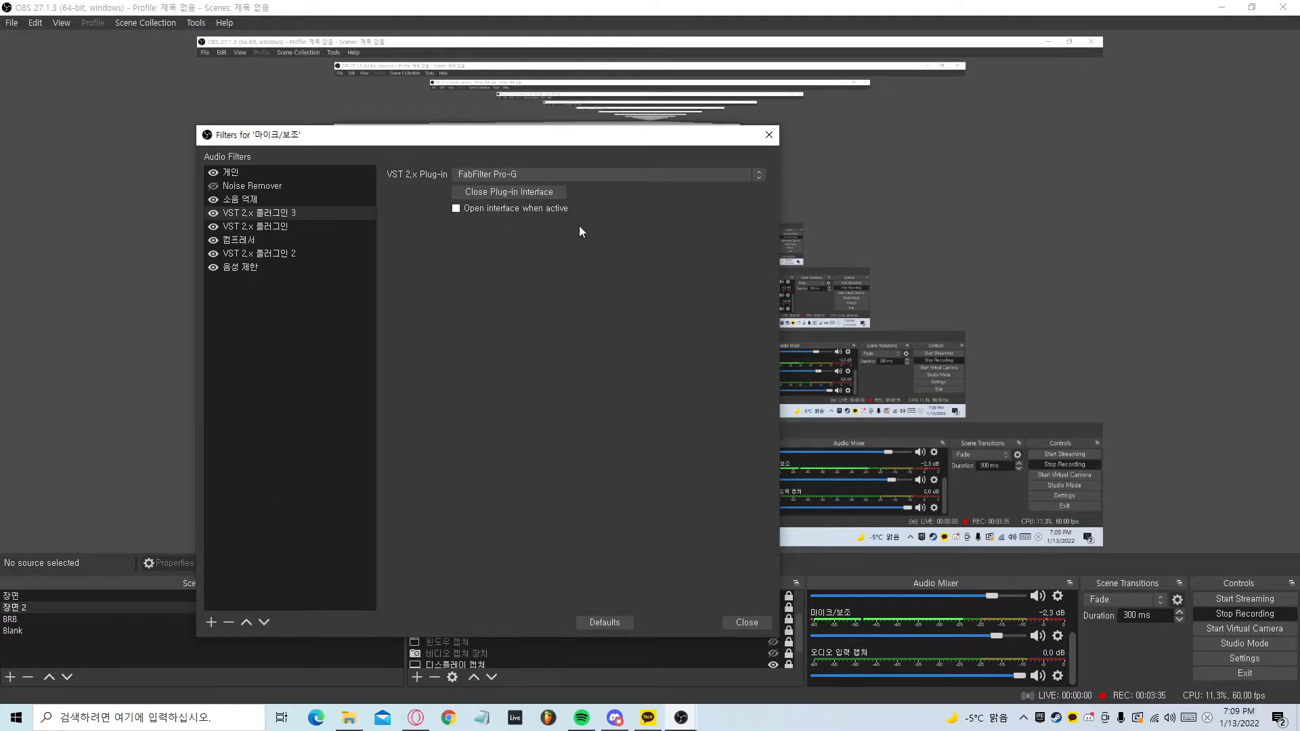
click(544, 194)
drag(641, 169, 986, 236)
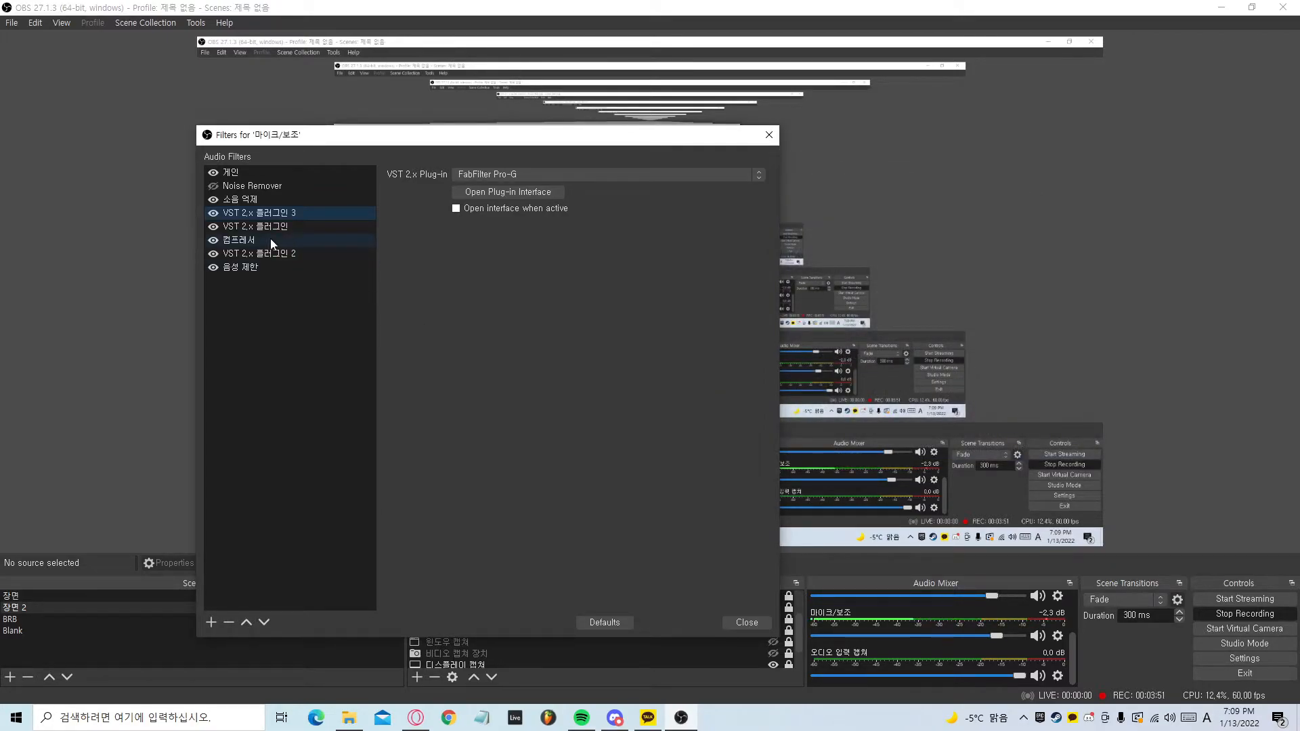
Open the Neutron Pro Equalizer interface of the VST 2.x 플러그인 filter and place its window in clear view
click(266, 227)
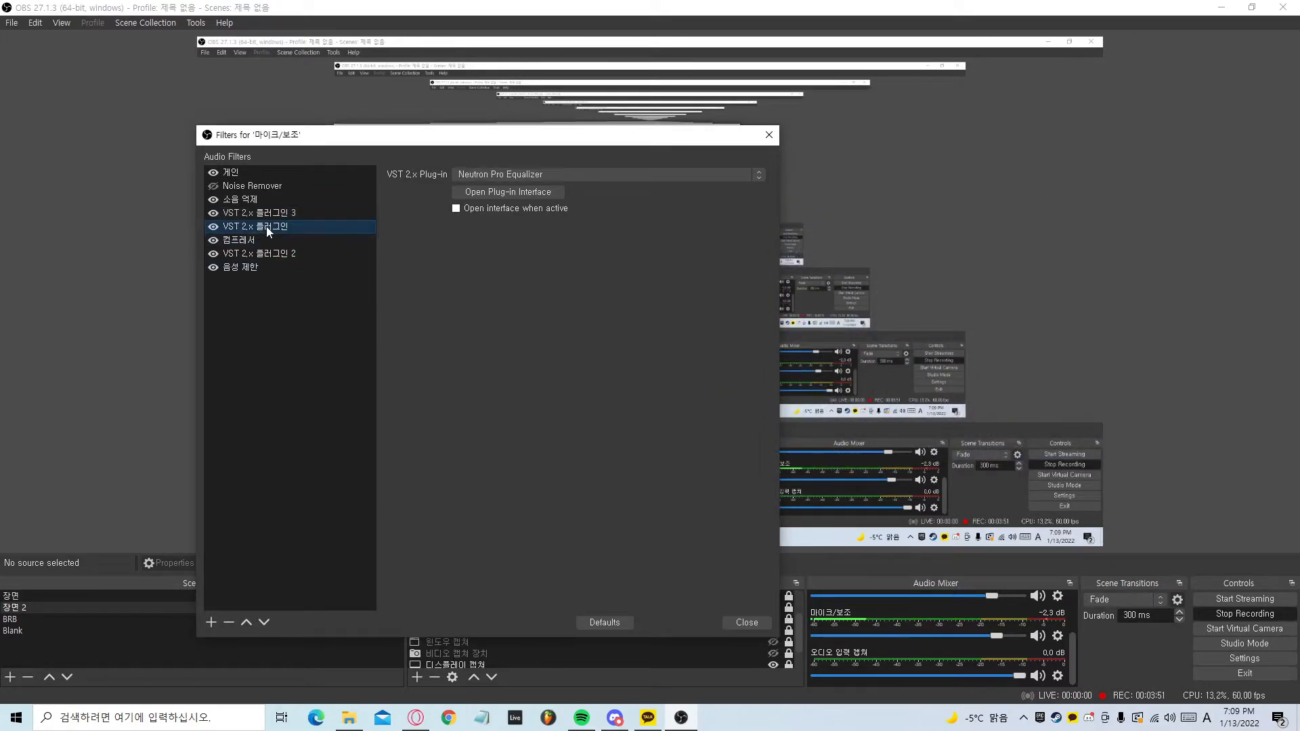
click(492, 192)
drag(650, 181, 628, 153)
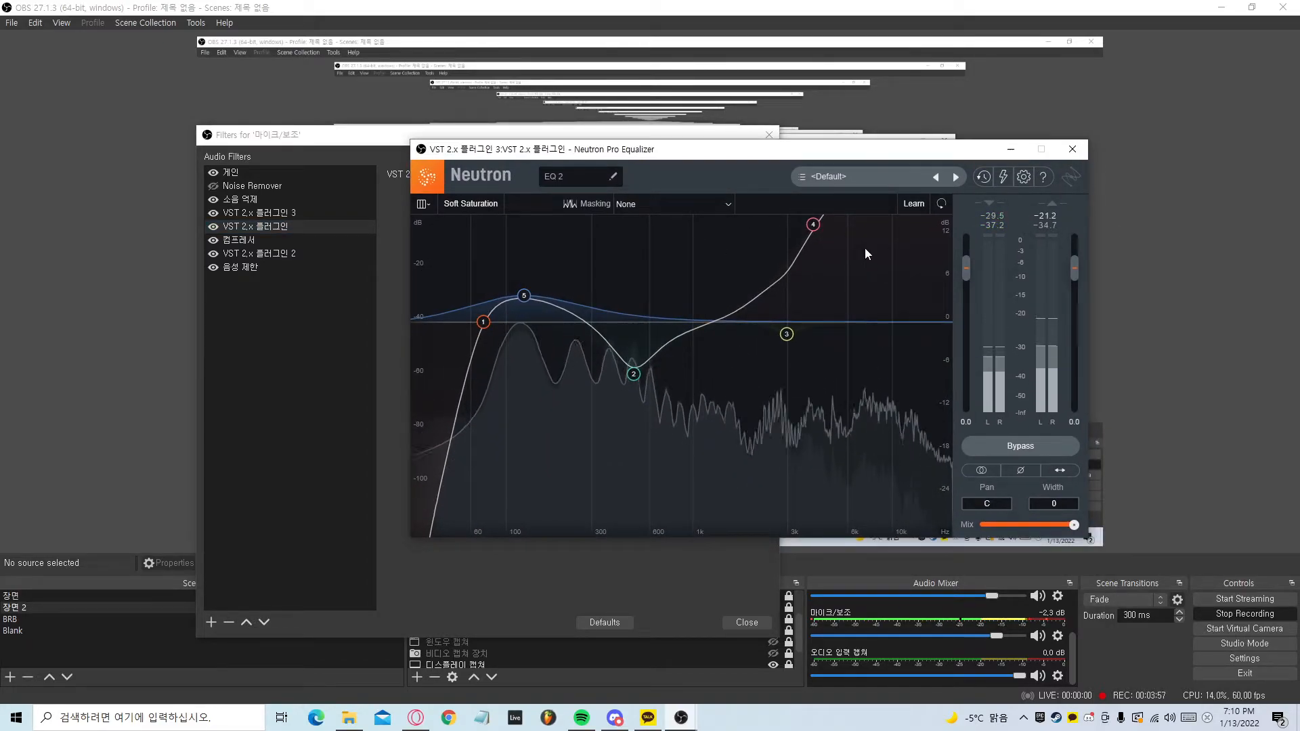
Sweep the Flat Highpass band 1 down to about 51 Hz and settle it at about 75 Hz
click(483, 322)
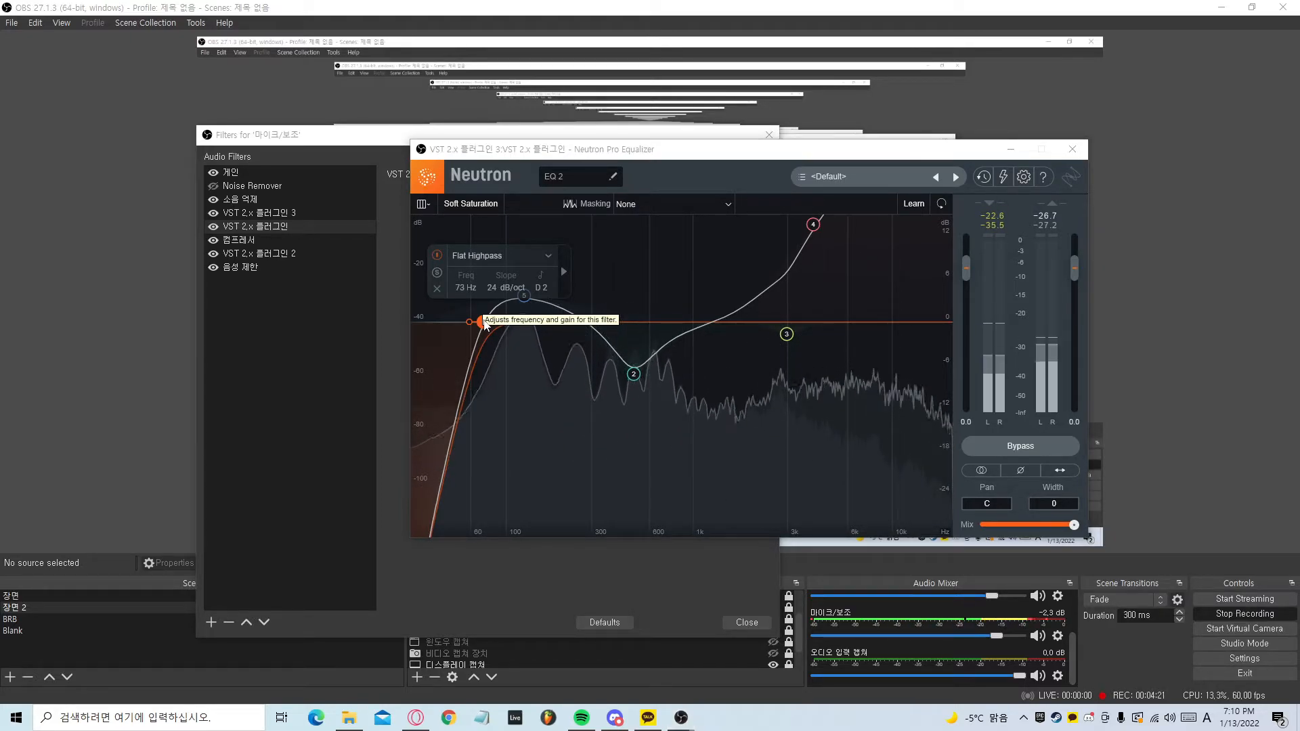
drag(484, 324, 464, 323)
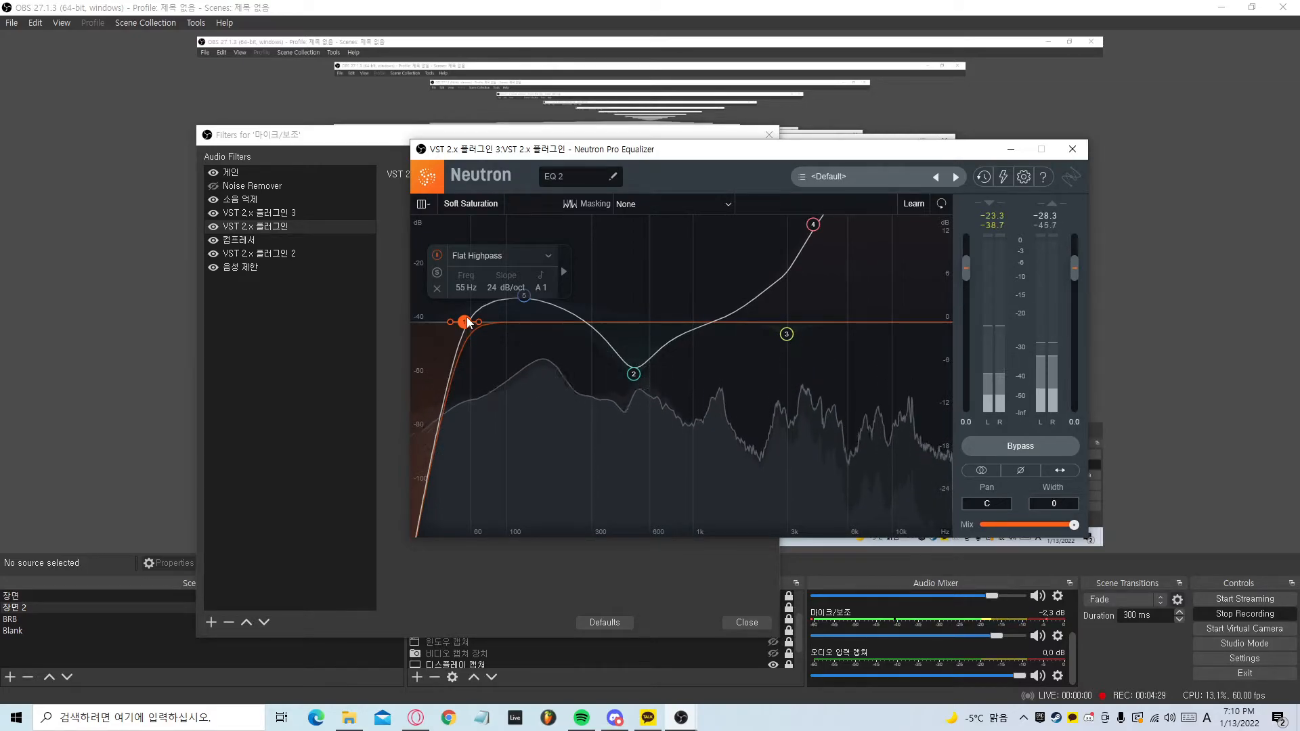
drag(465, 327, 458, 329)
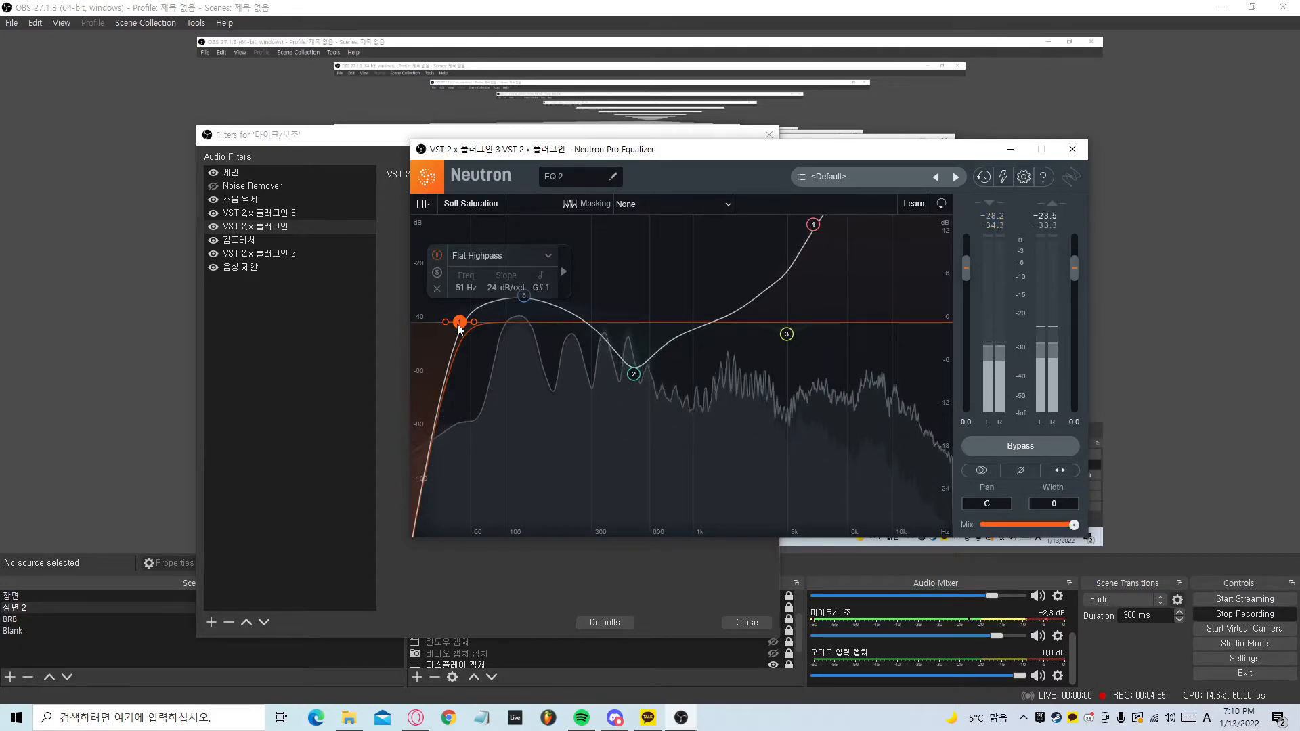
drag(460, 329, 485, 329)
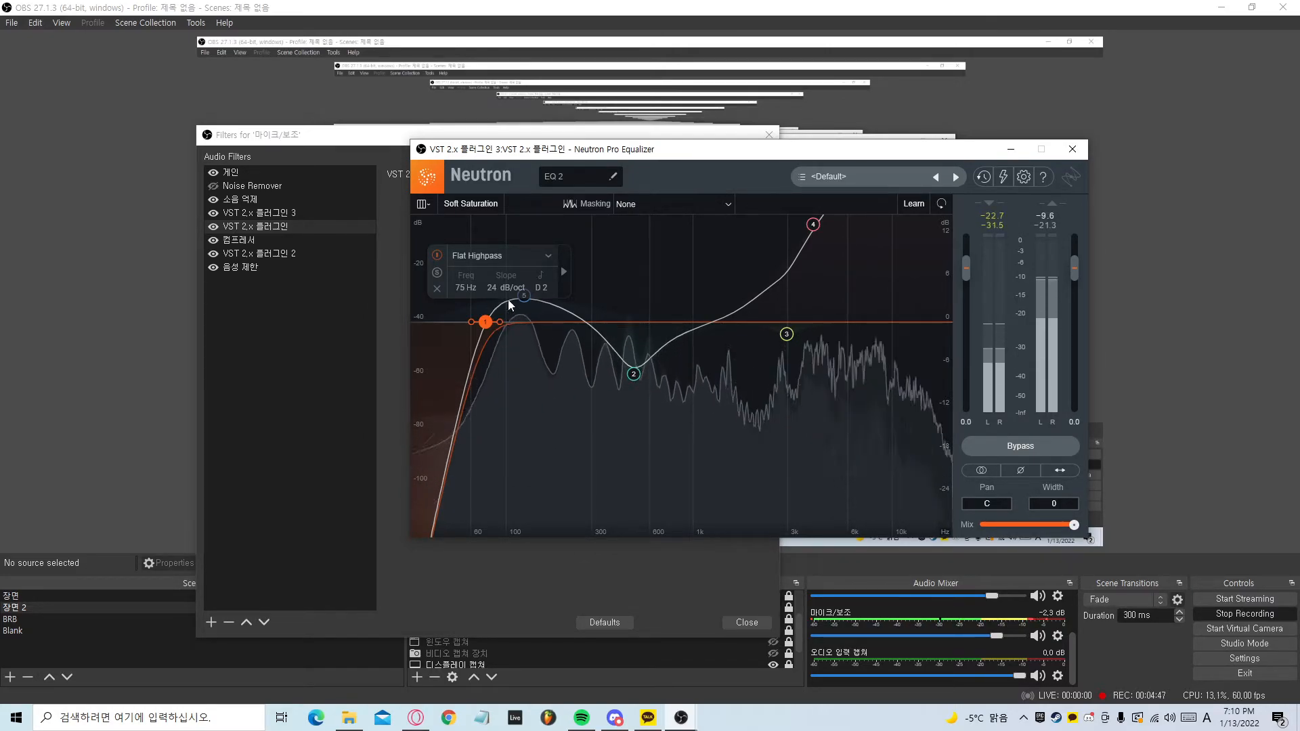
Place Proportional Q band 5 at about 115 Hz with 3.4 dB gain and band 2 at about 504 Hz with -7.3 dB
drag(524, 297, 516, 303)
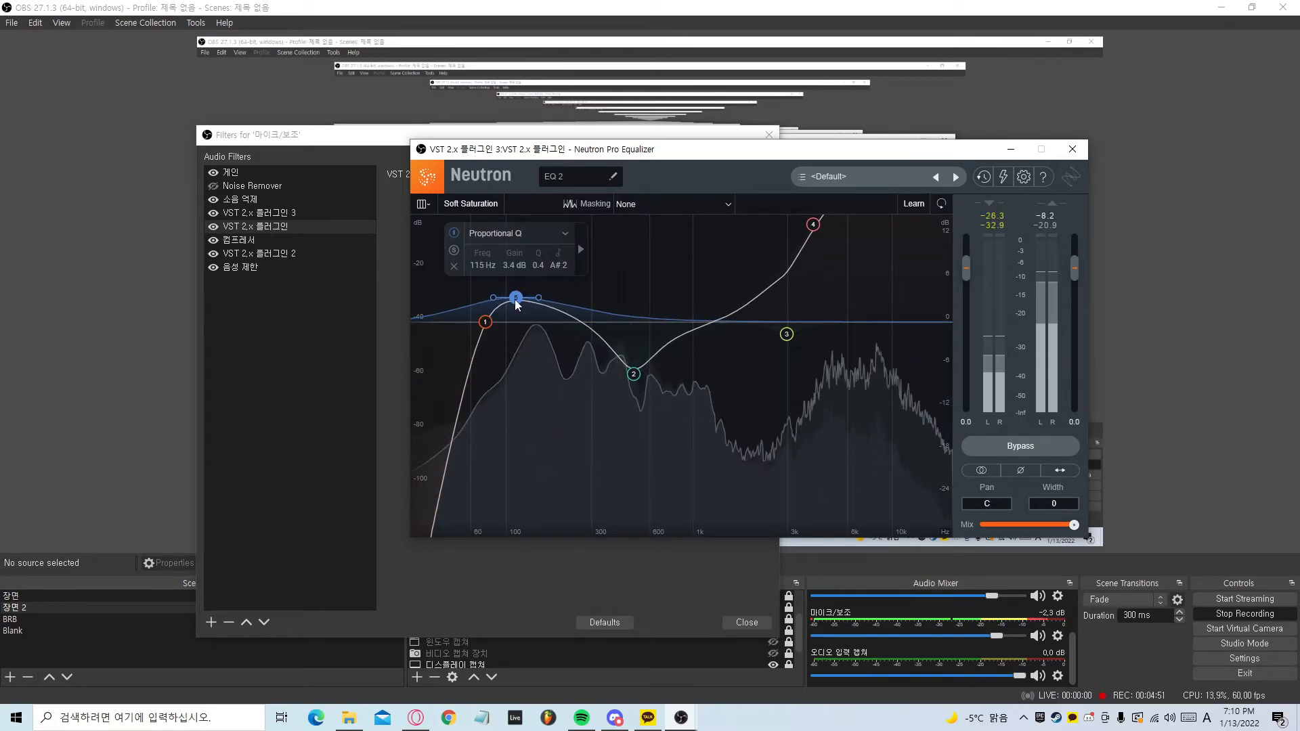
click(635, 374)
drag(635, 375, 632, 374)
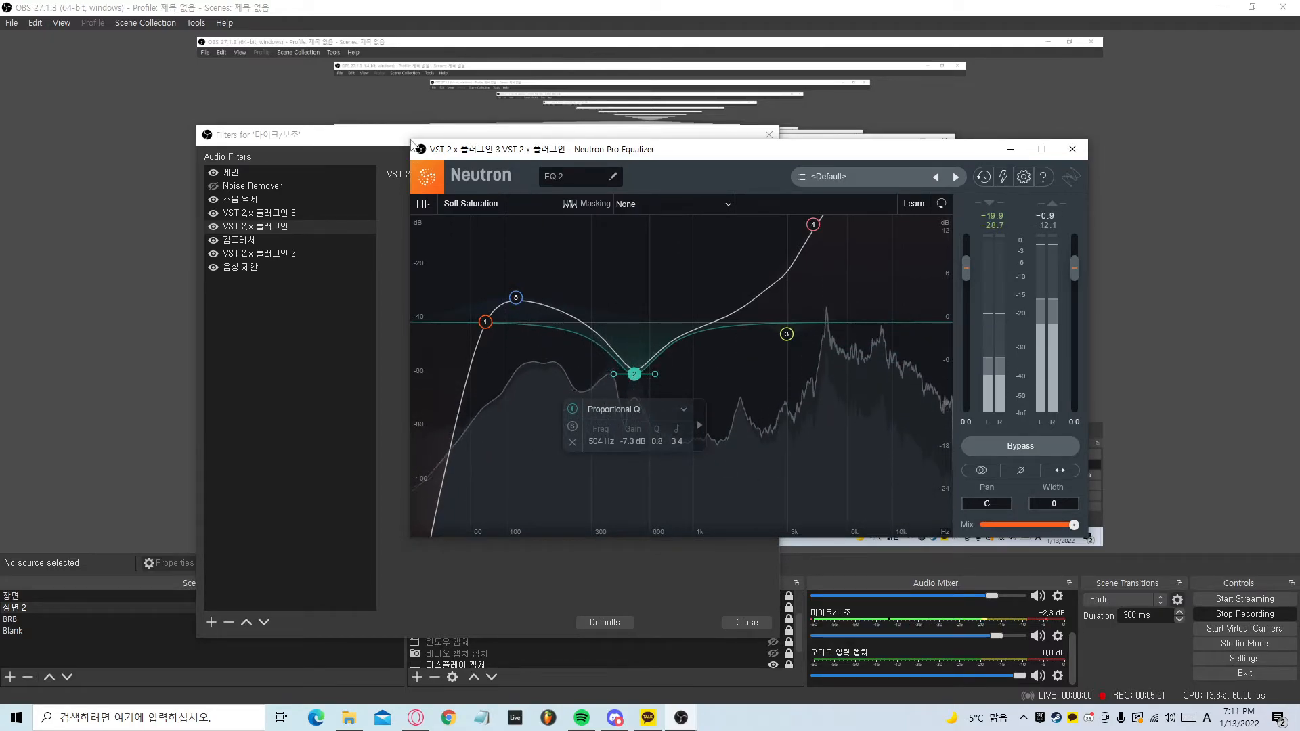
Shift equalizer bands 1, 5 and 2 together slightly higher in frequency and deselect them
drag(528, 152, 514, 156)
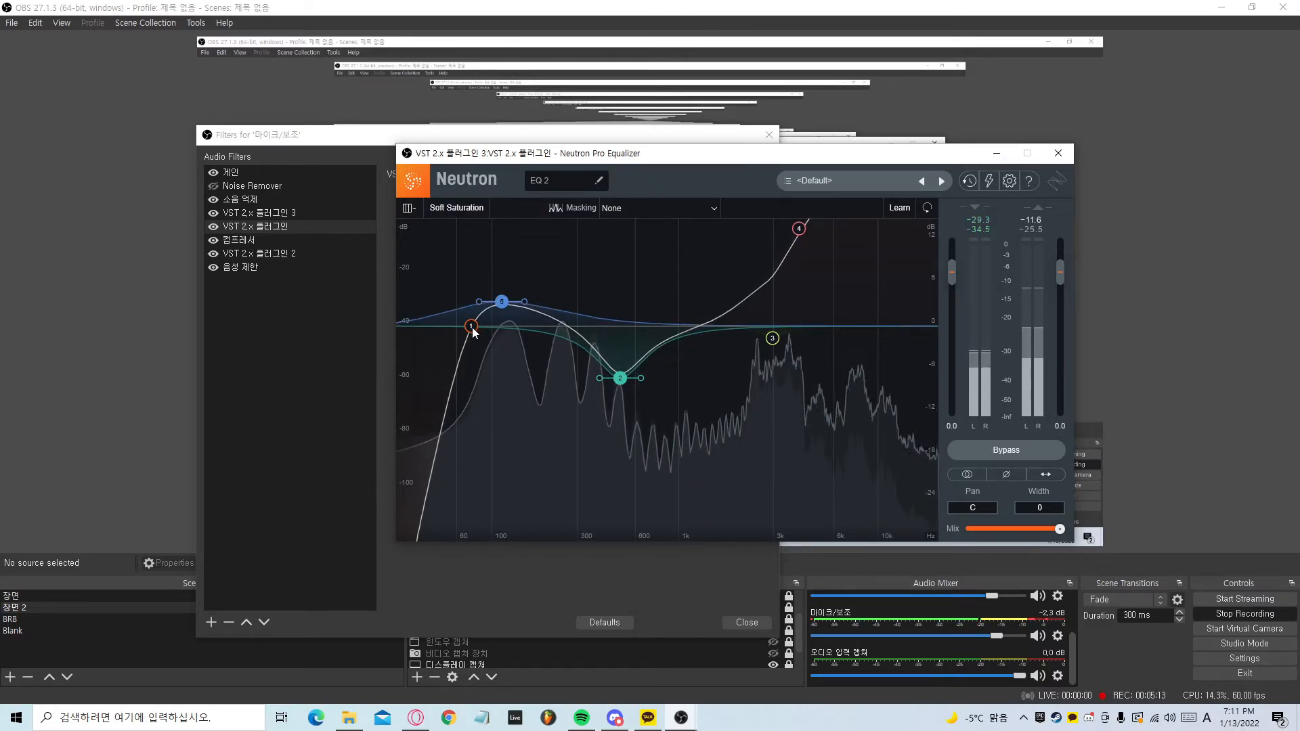
mouse_move(472, 330)
mouse_down()
mouse_move(572, 329)
mouse_move(467, 330)
mouse_move(477, 333)
mouse_up()
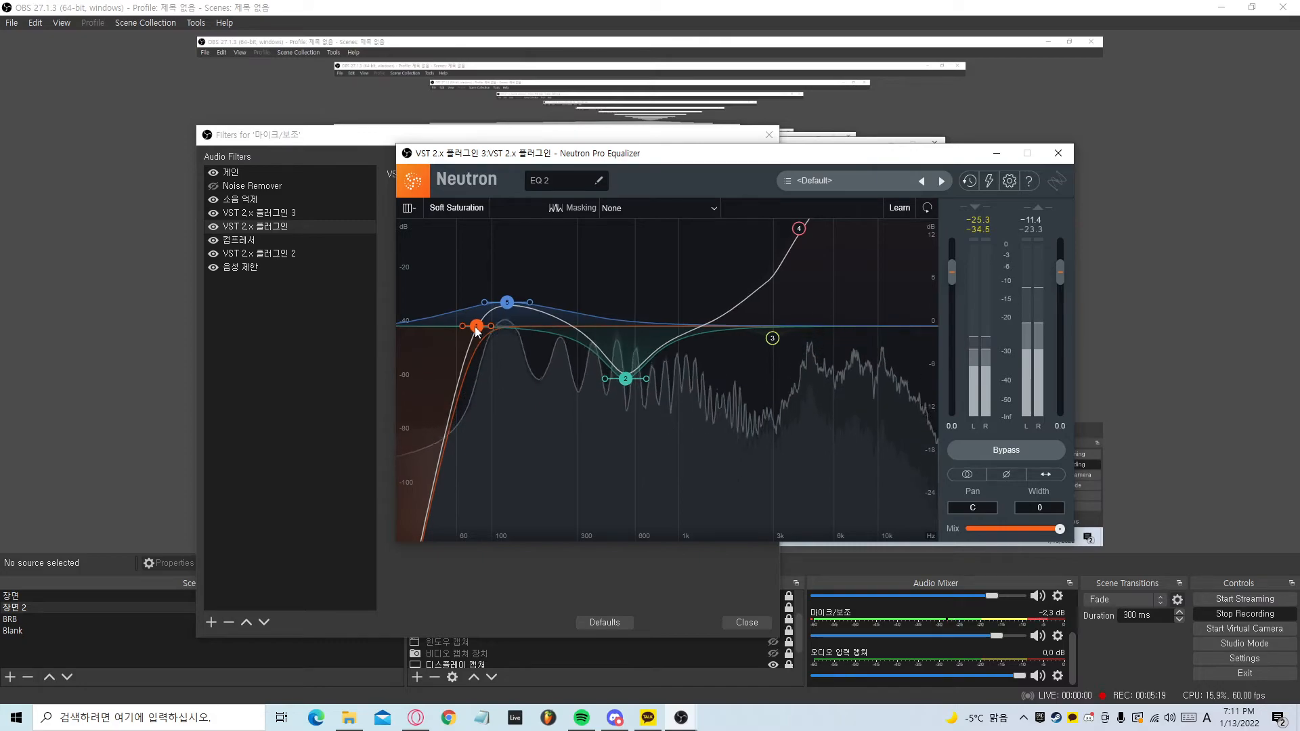
click(643, 286)
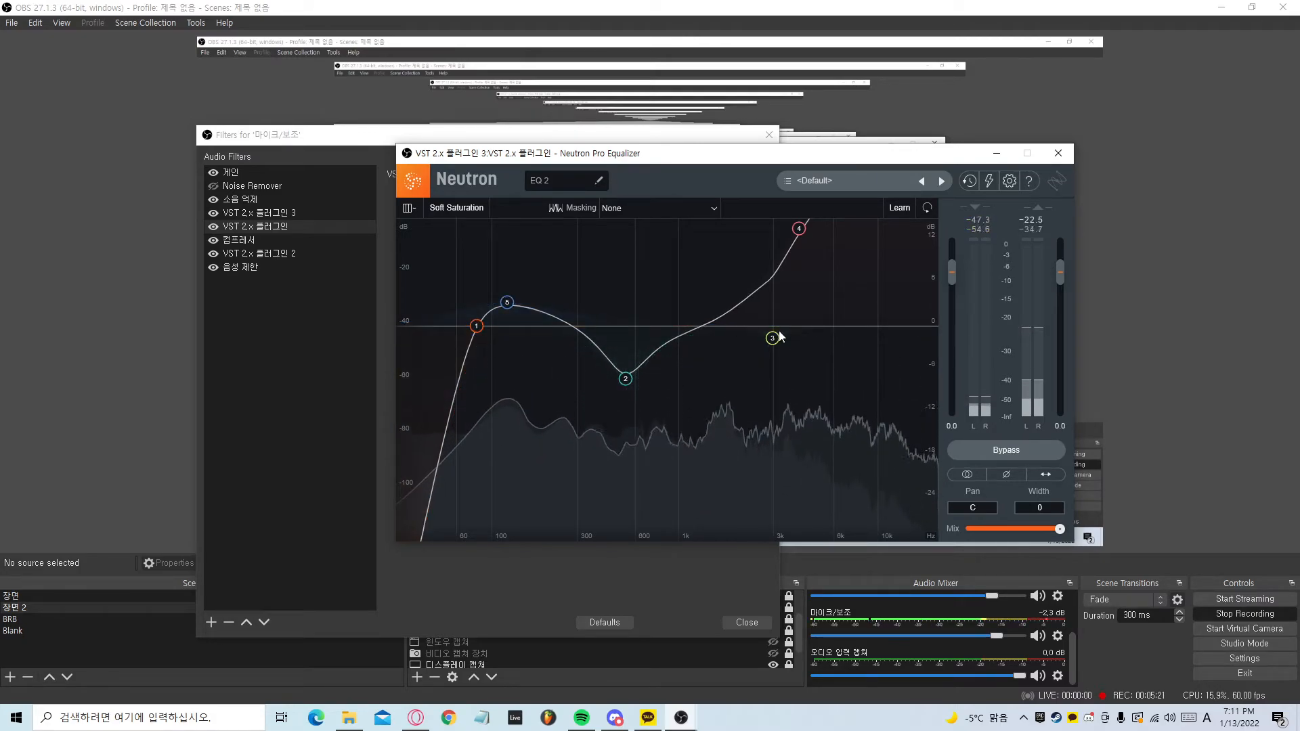
Set the Analog High Shelf band 4 to about 4093 Hz with 13.3 dB gain and reposition the equalizer window
click(799, 229)
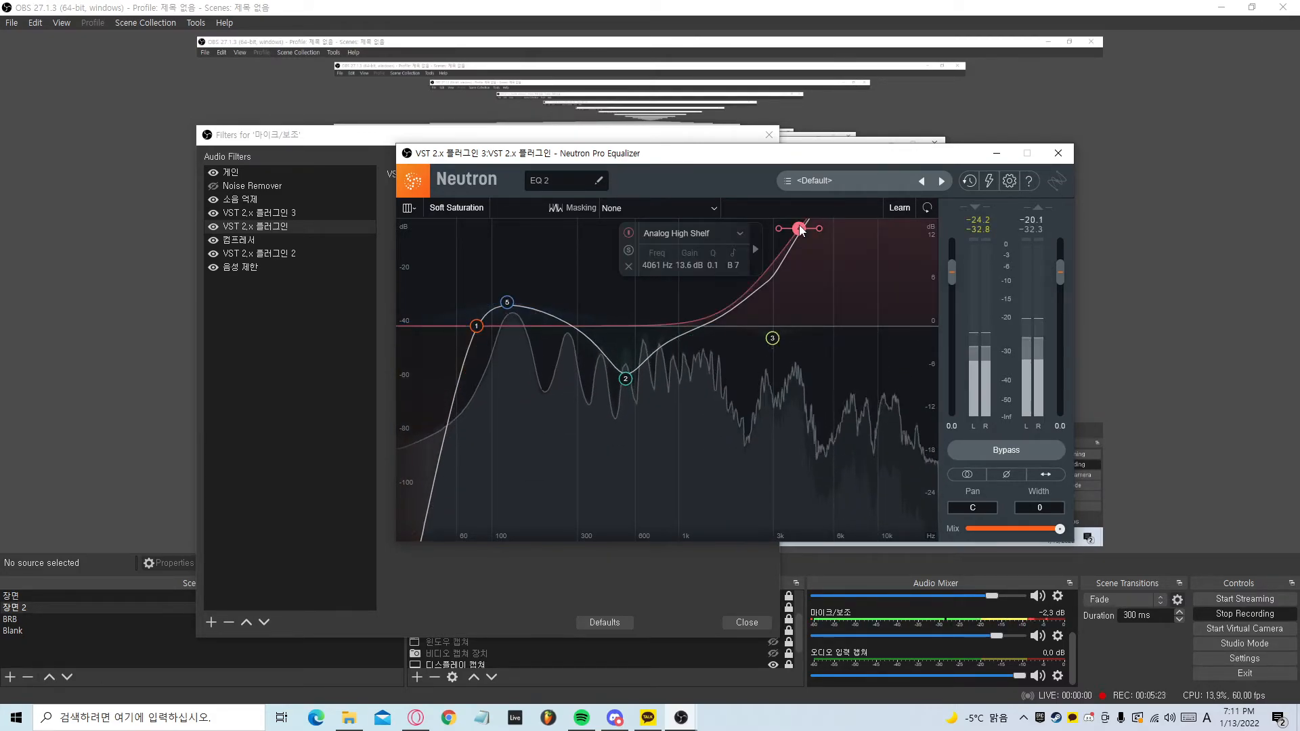
drag(799, 229, 800, 230)
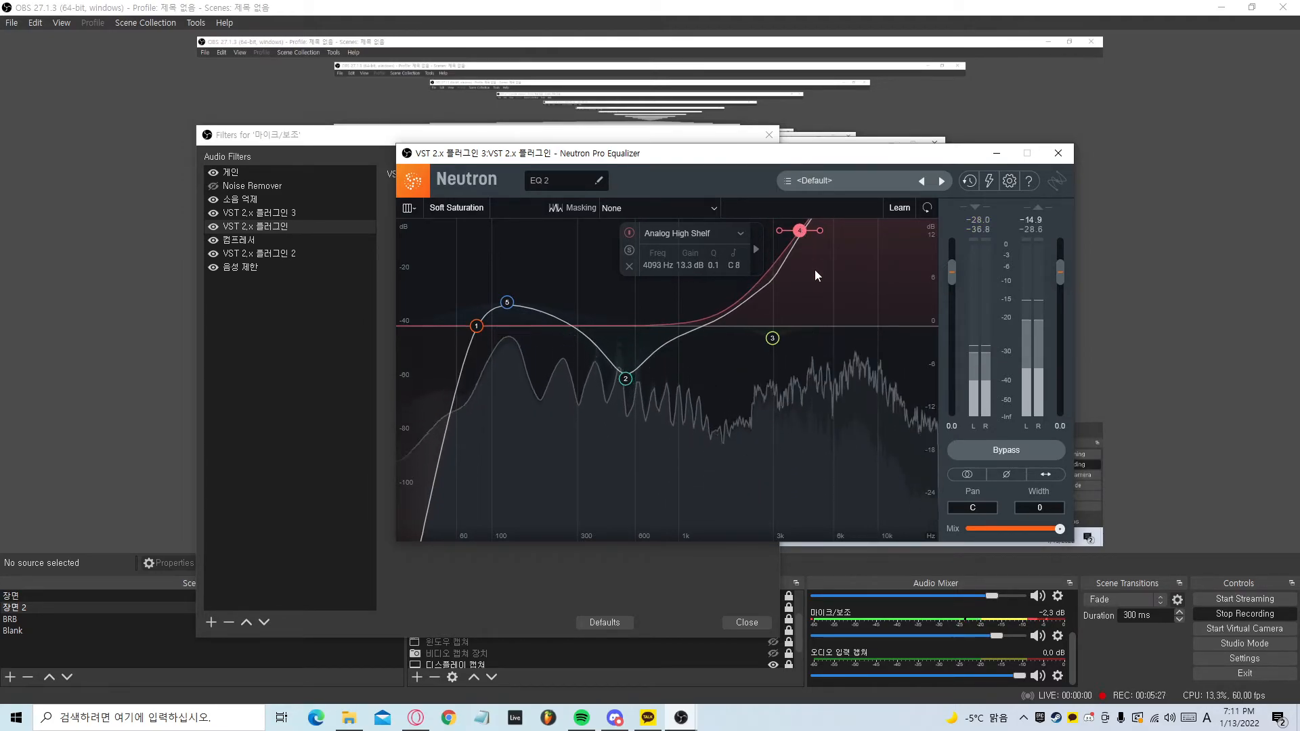
drag(776, 158, 765, 161)
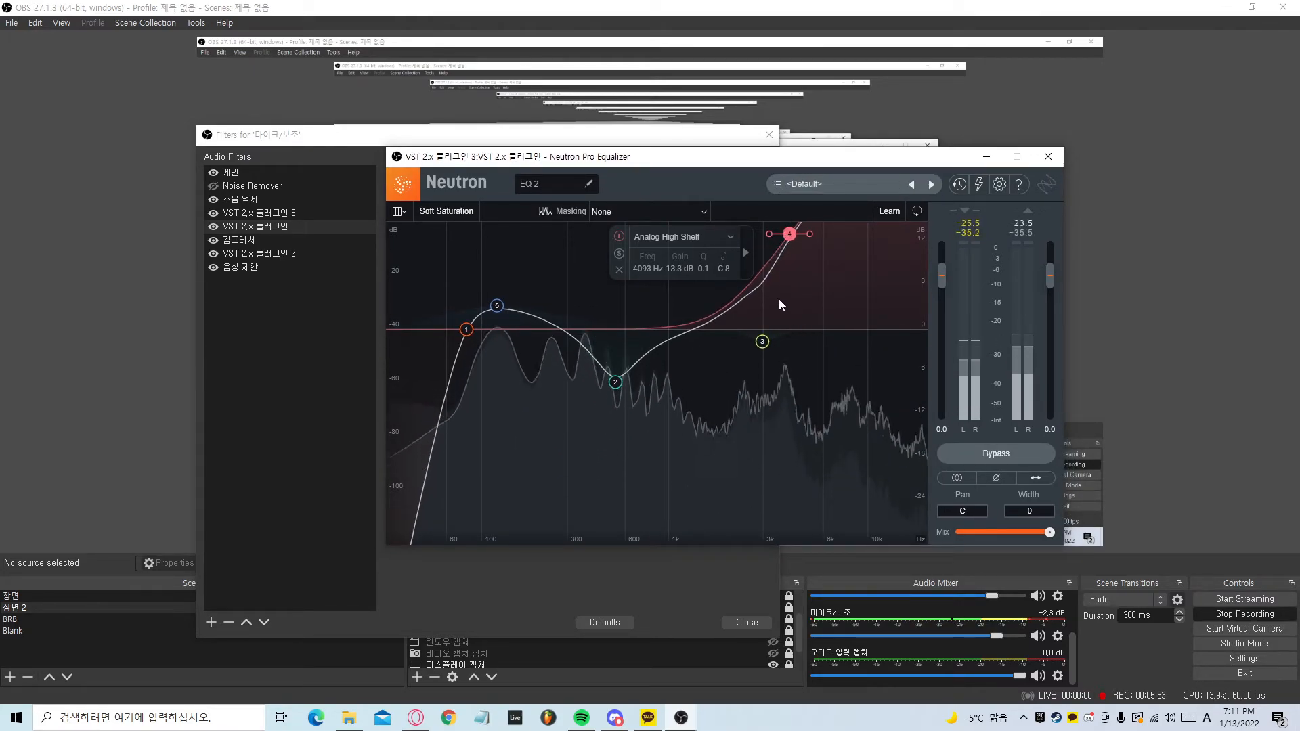
drag(725, 162, 716, 170)
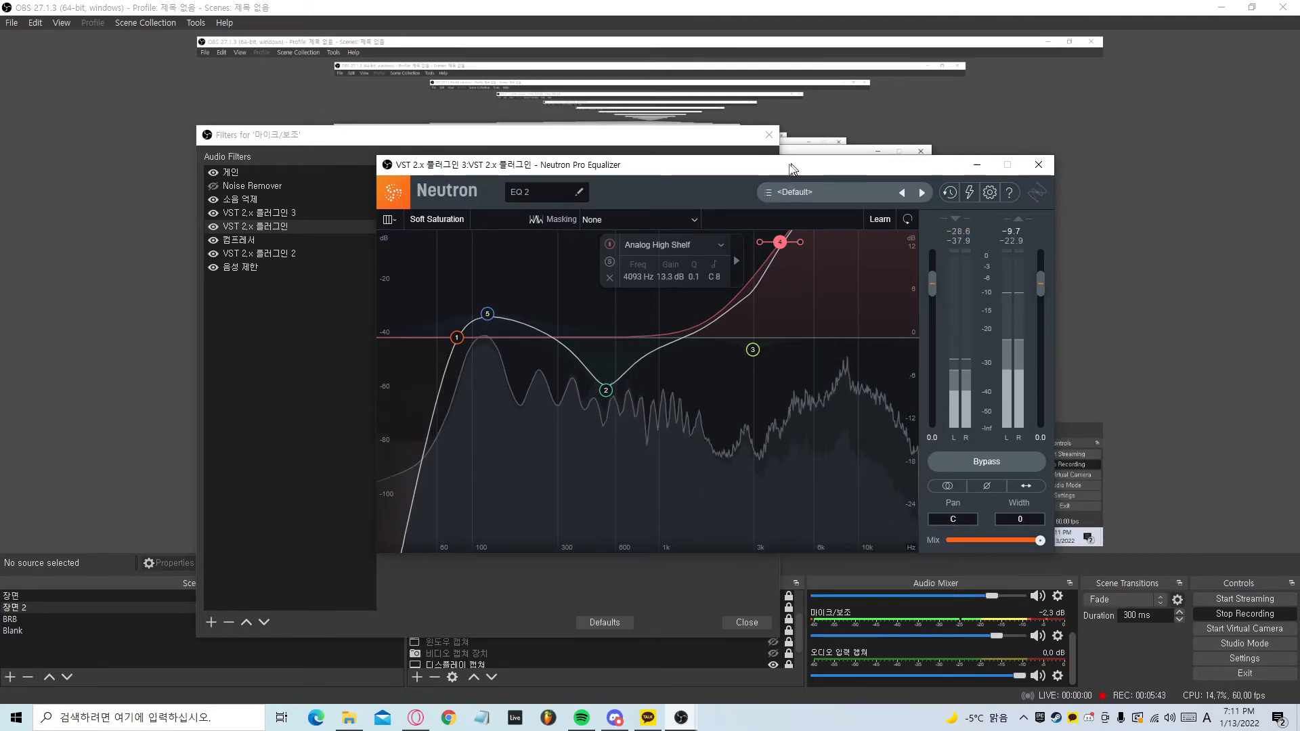
drag(797, 166, 768, 177)
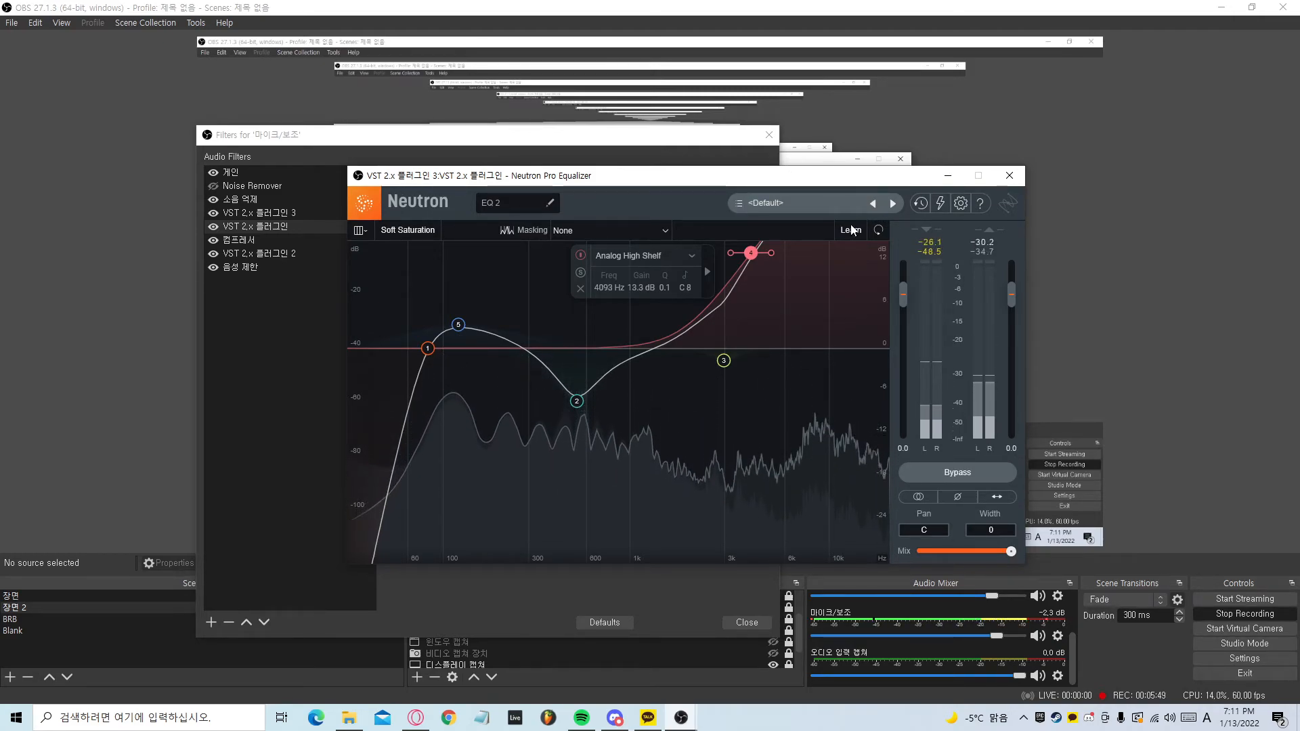
Close the equalizer interface and examine the compressor filter's ratio, threshold, attack, release and output gain
click(1009, 176)
click(246, 241)
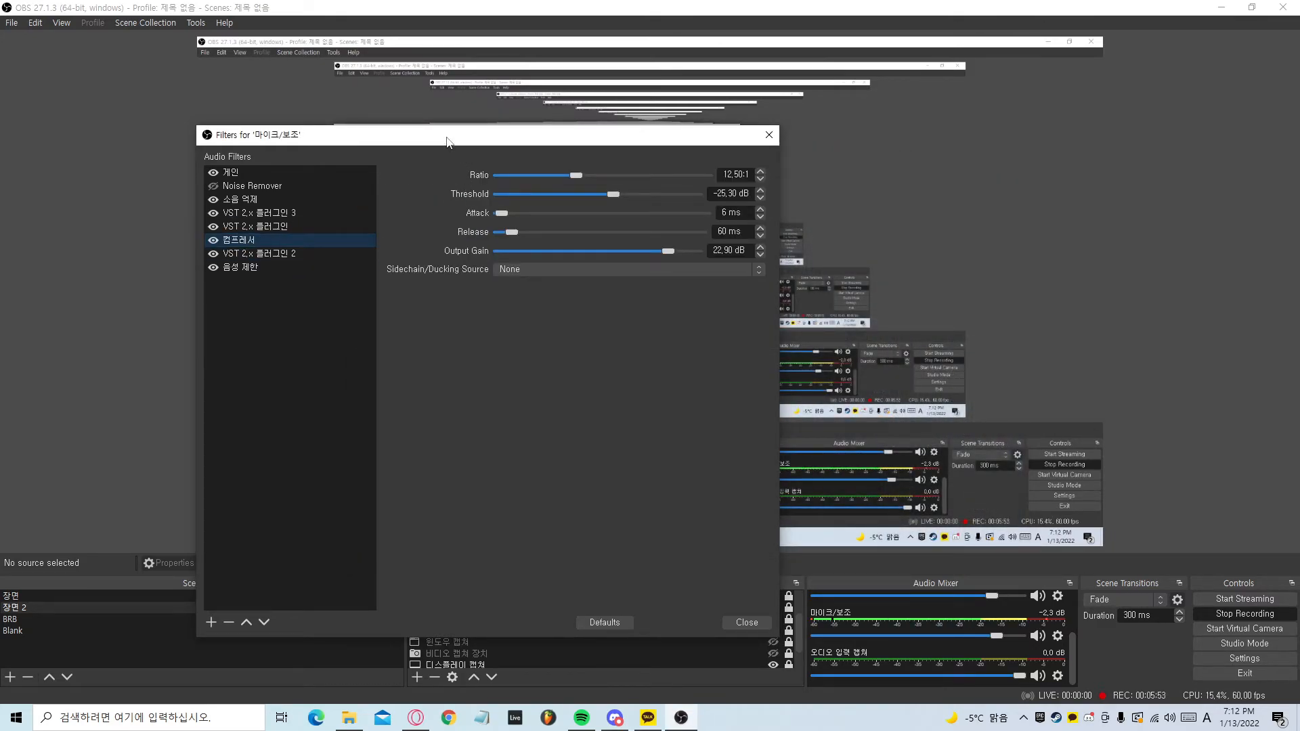
drag(453, 140, 543, 131)
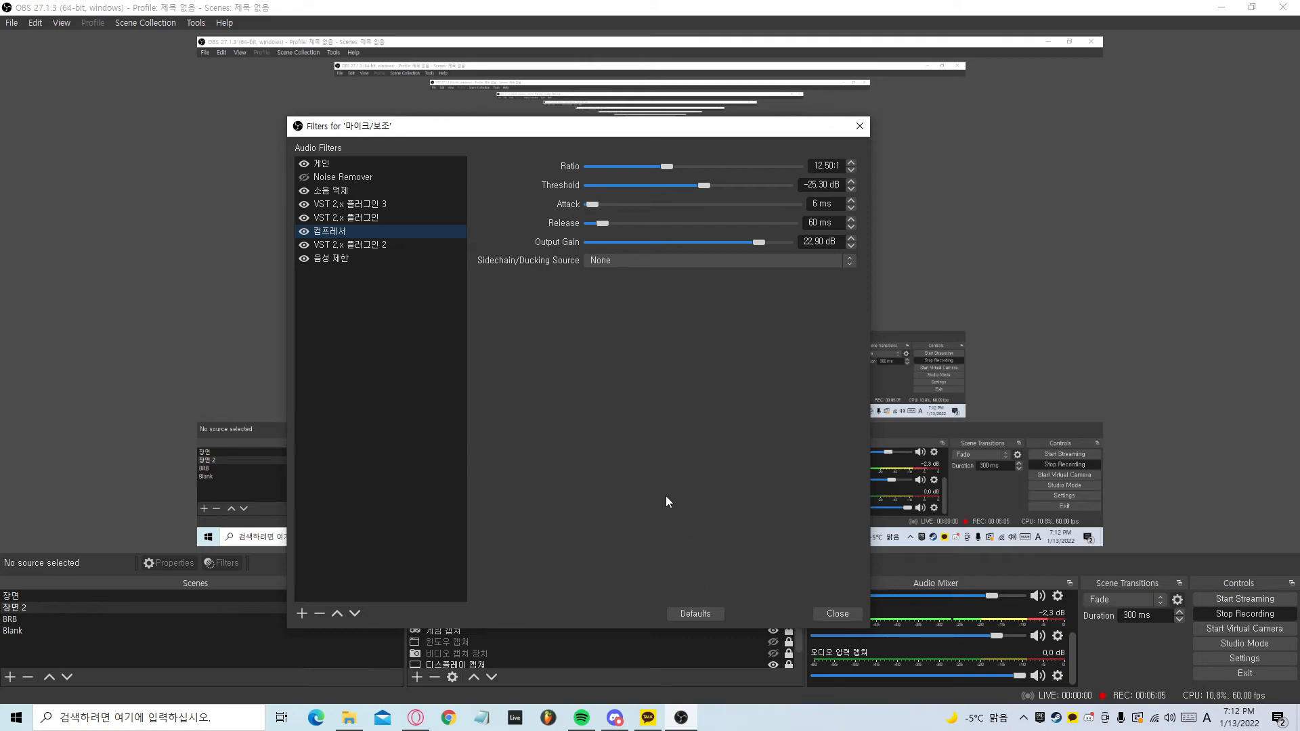
Review the RX Pro De-ess plug-in filter and the limiter's threshold and release, and close the microphone filters
click(376, 247)
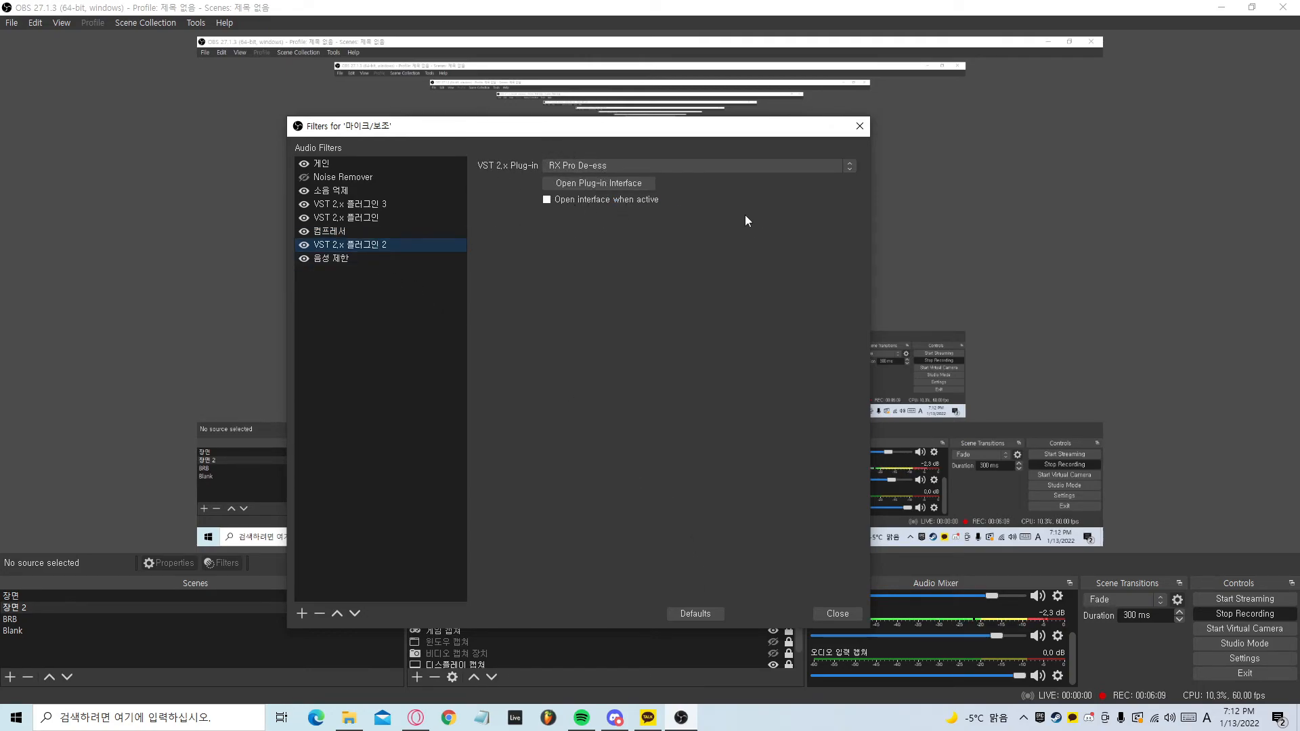
click(324, 263)
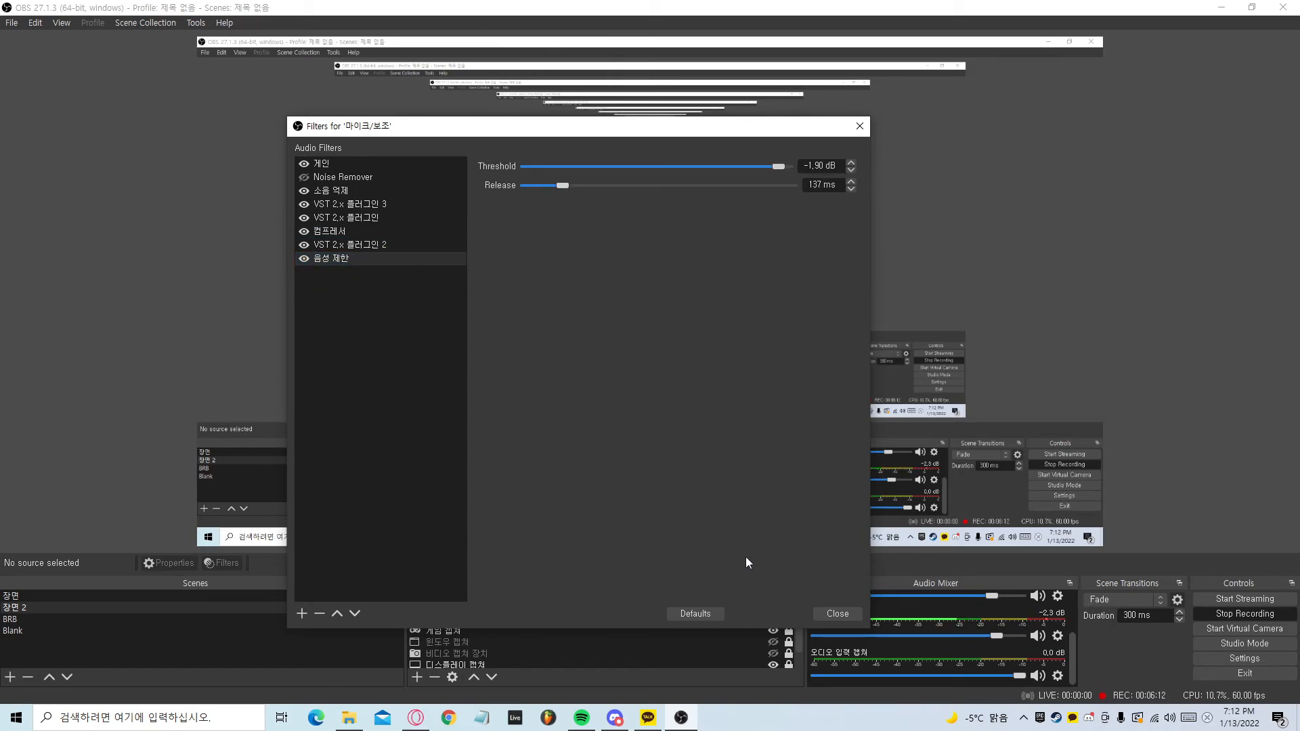
click(833, 615)
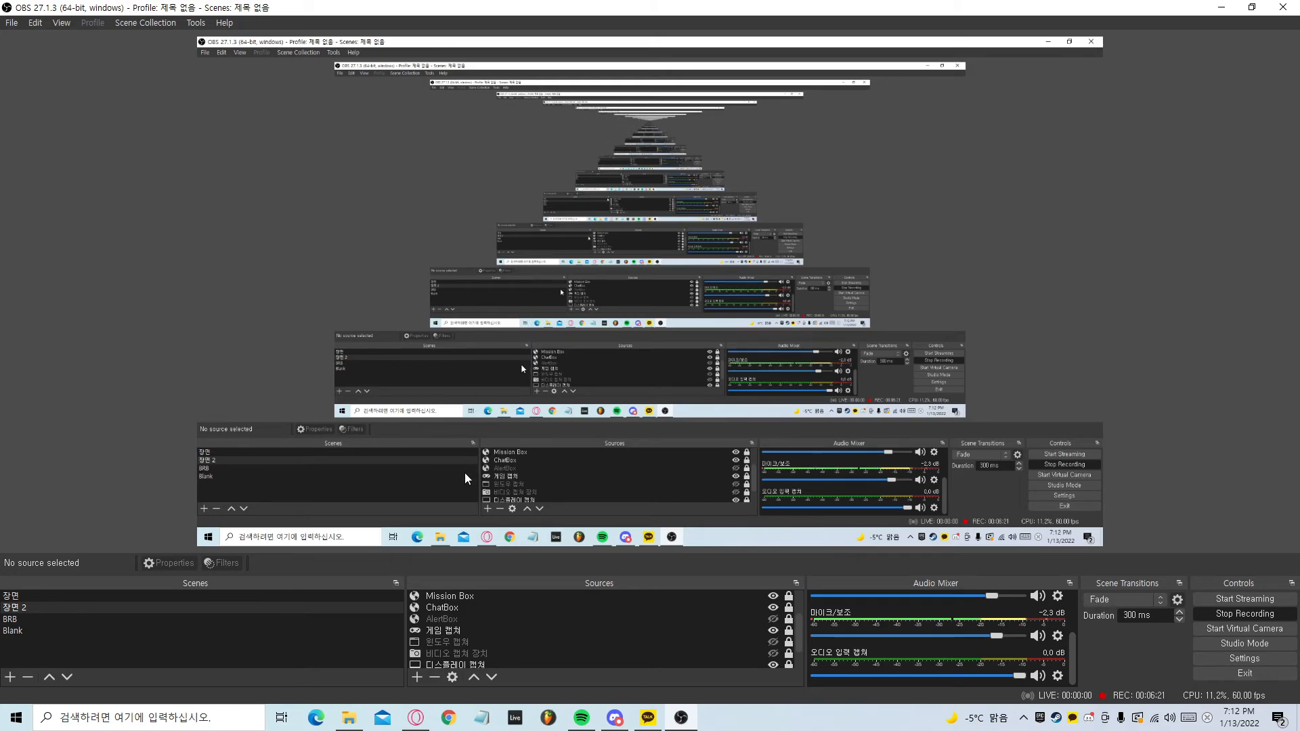
Reopen the microphone's filters, view the Neutron Pro Equalizer curve once more, and close both windows
mouse_move(419, 721)
click(1058, 635)
click(1107, 598)
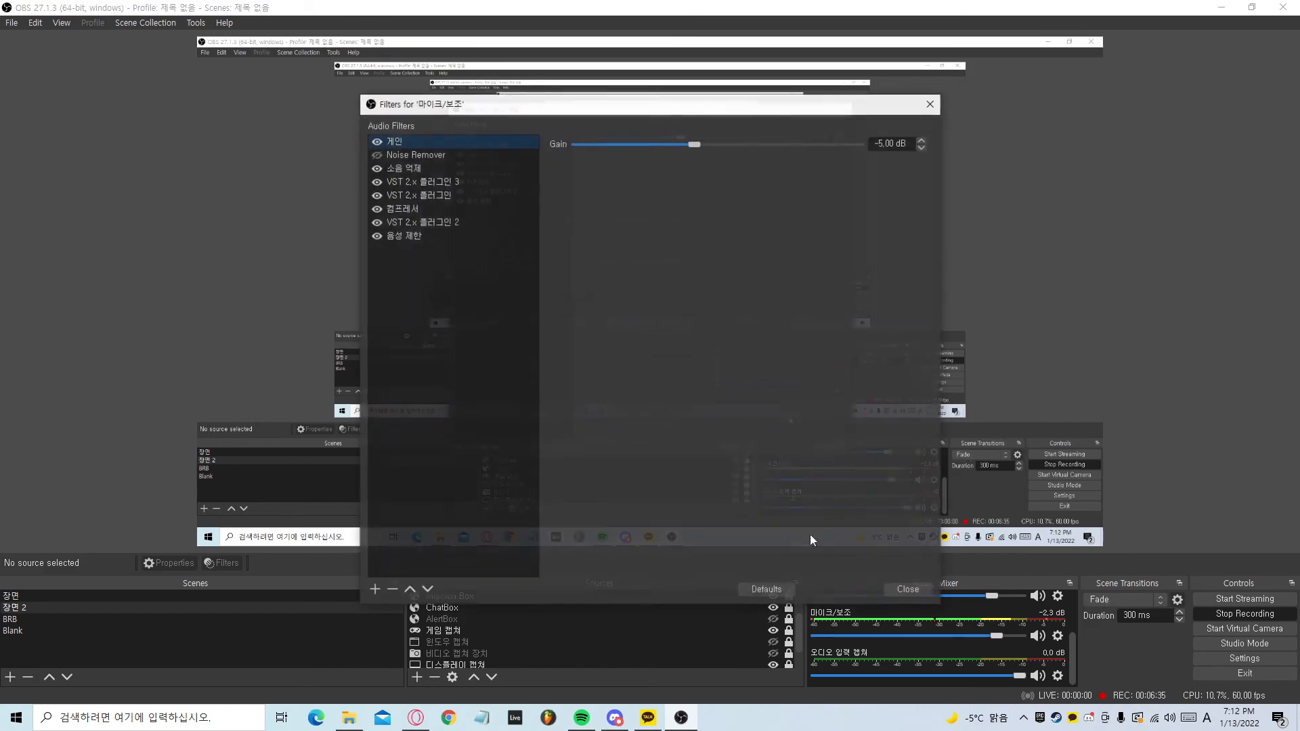
click(428, 196)
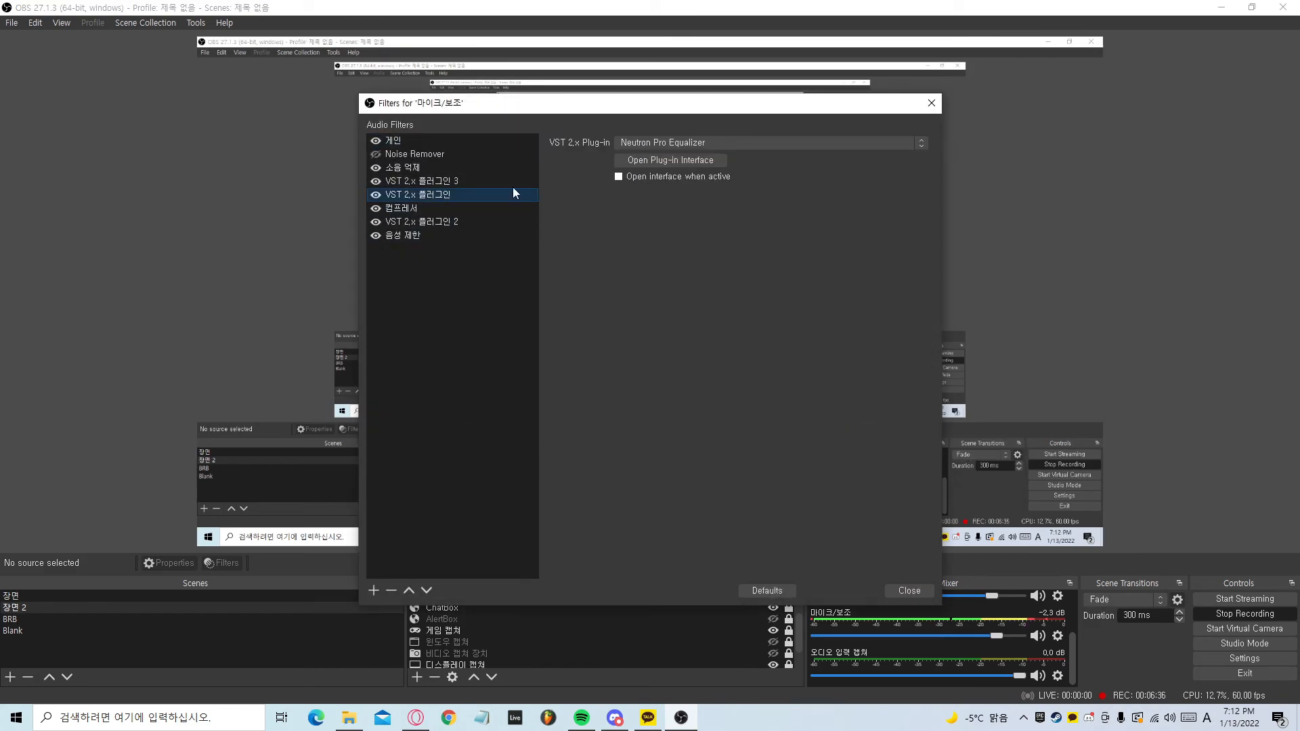
click(669, 160)
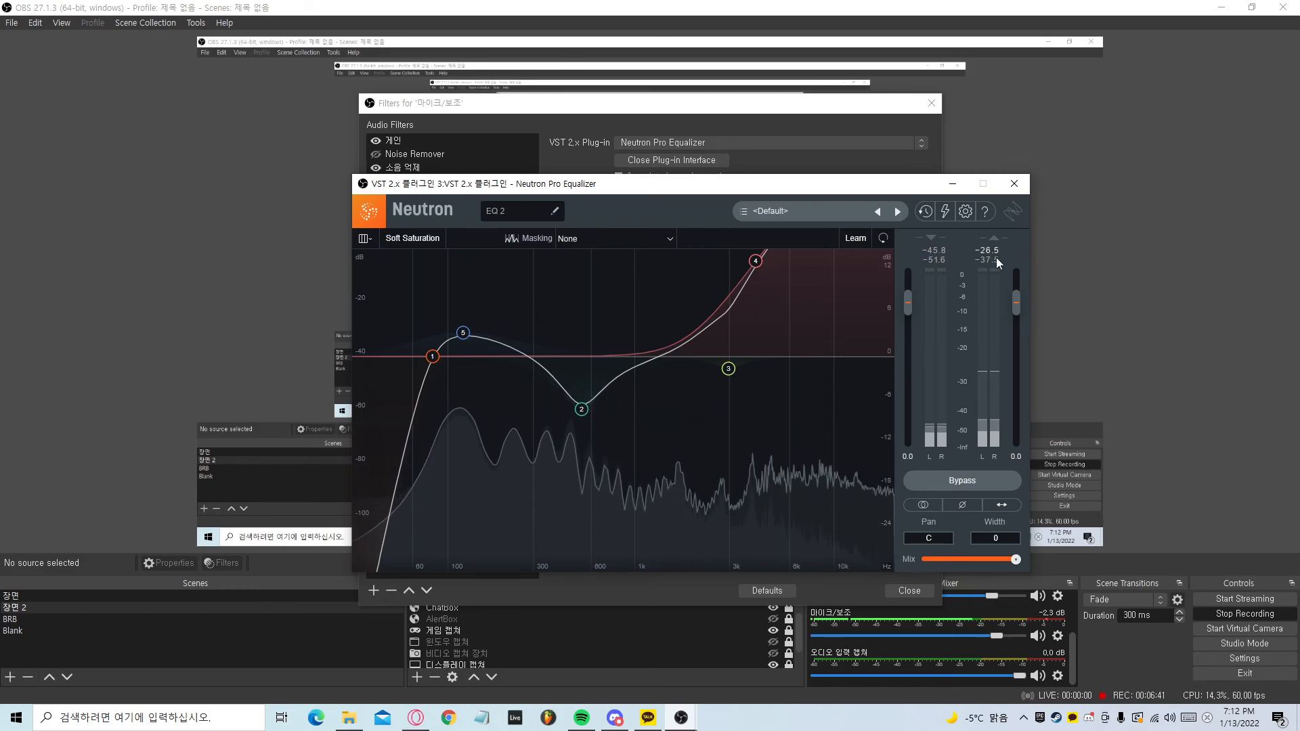
click(1014, 183)
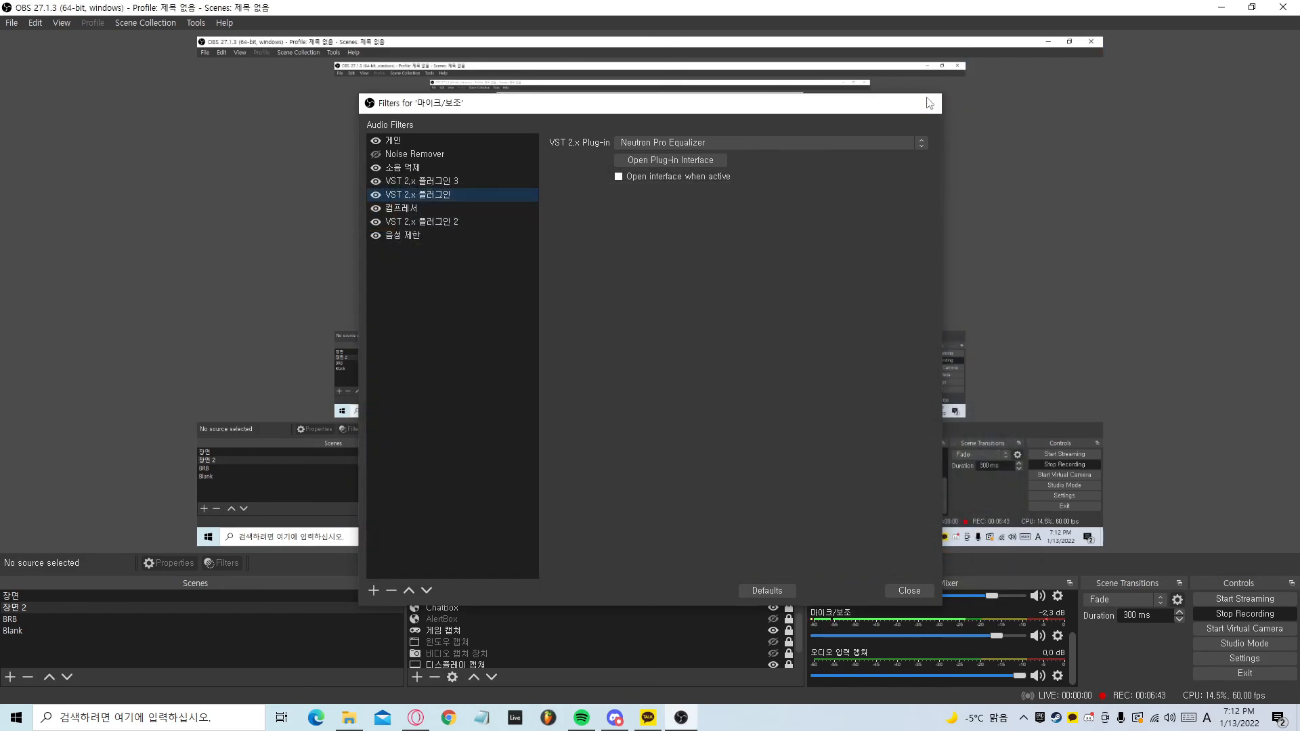
click(933, 103)
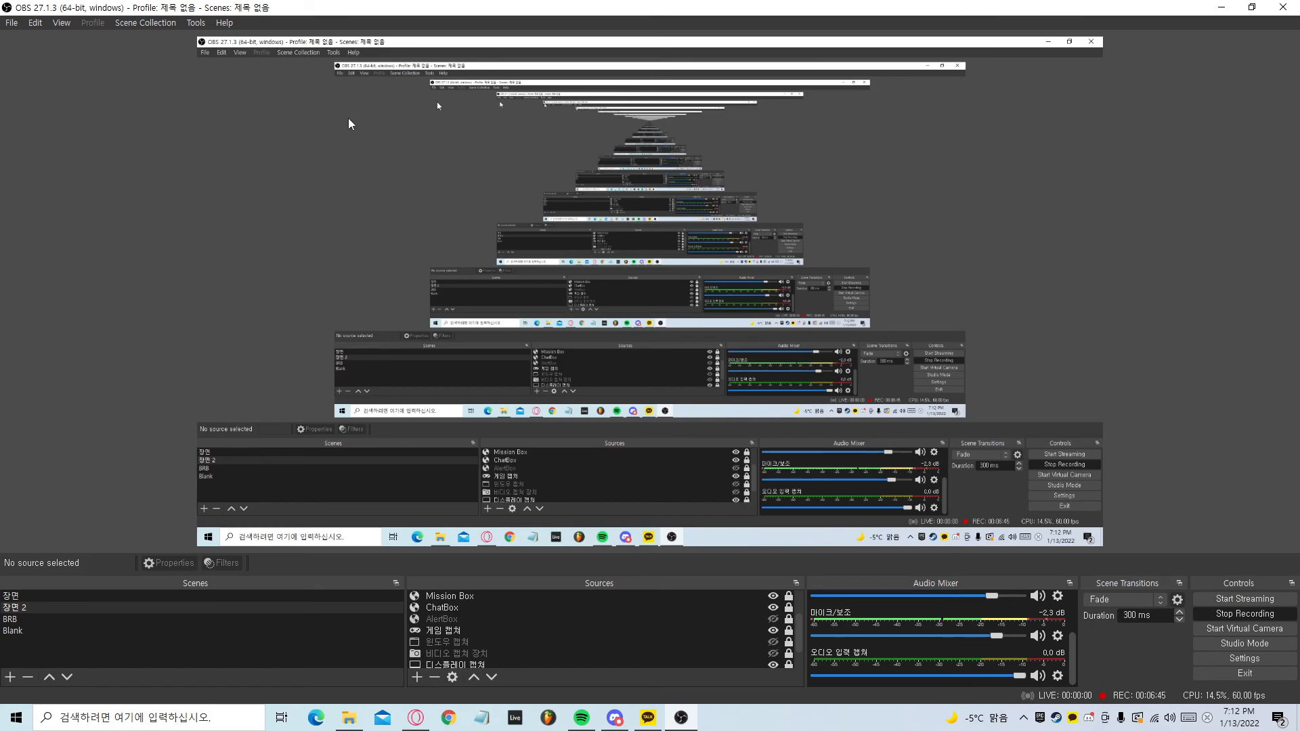